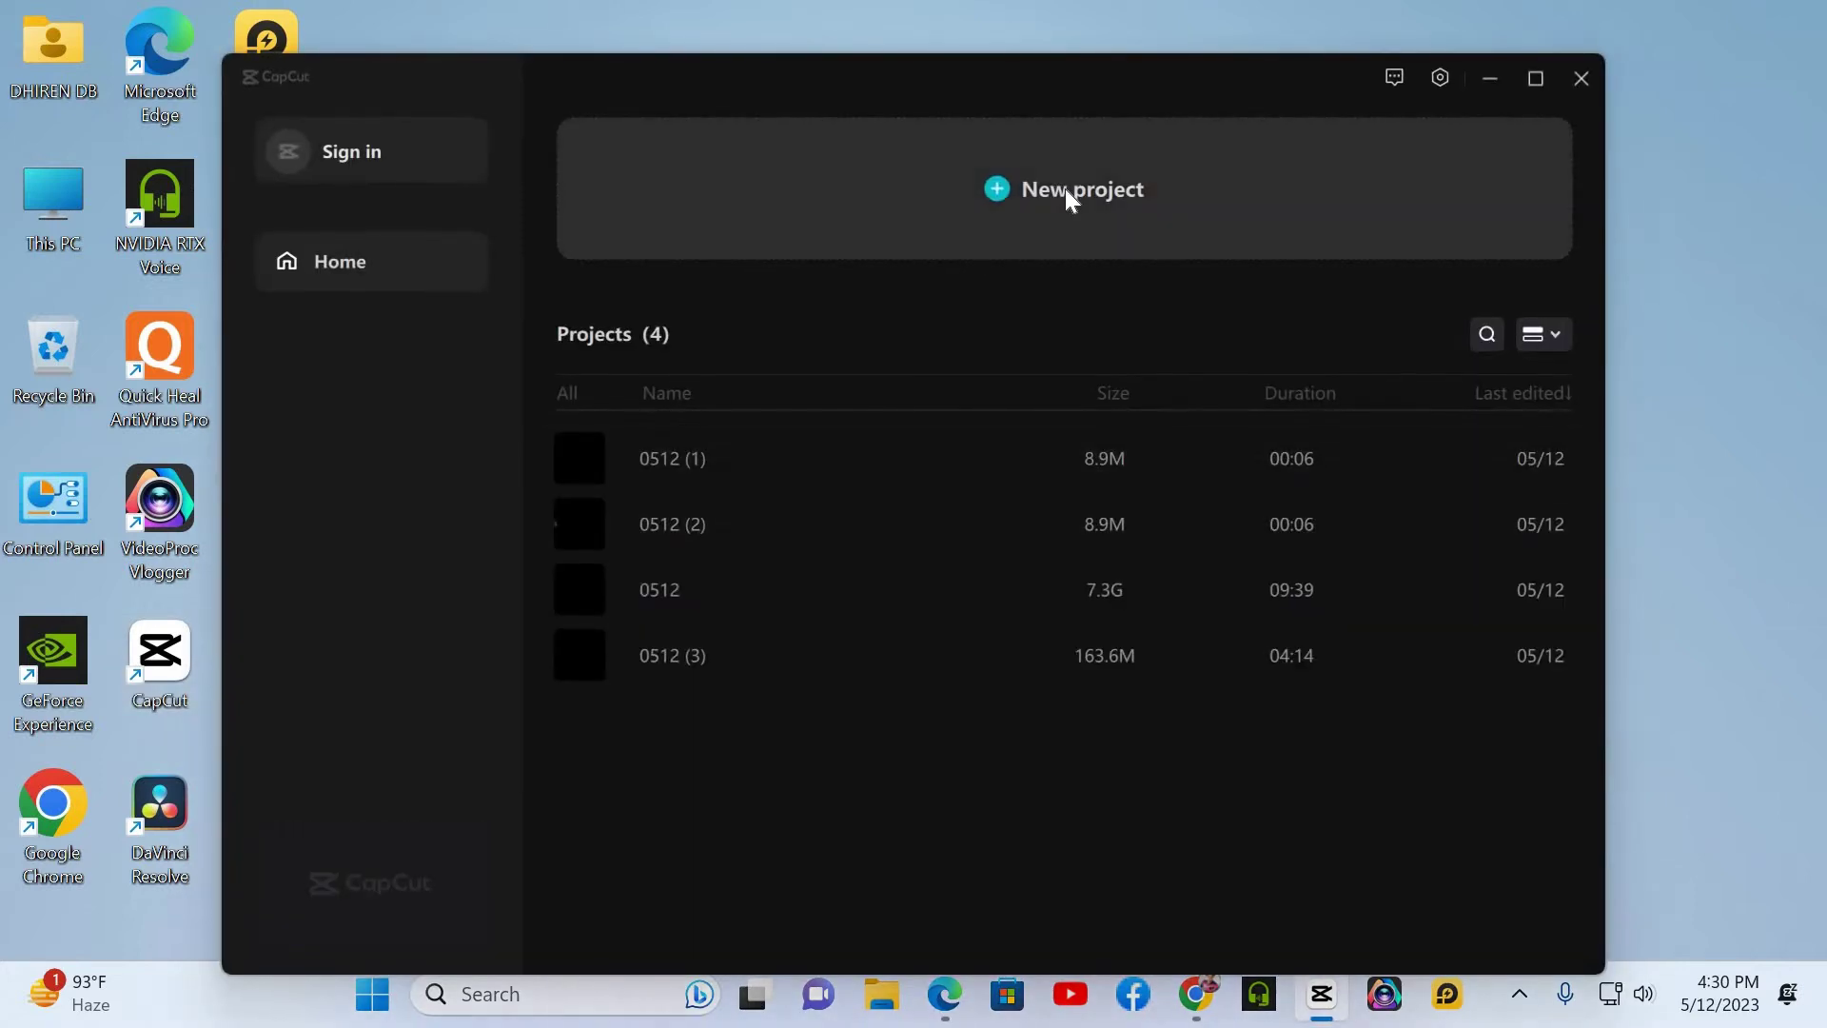
Create a new project and import the video file I Tech Creator (2)
{"action": "left_click", "coordinate": [1065, 189]}
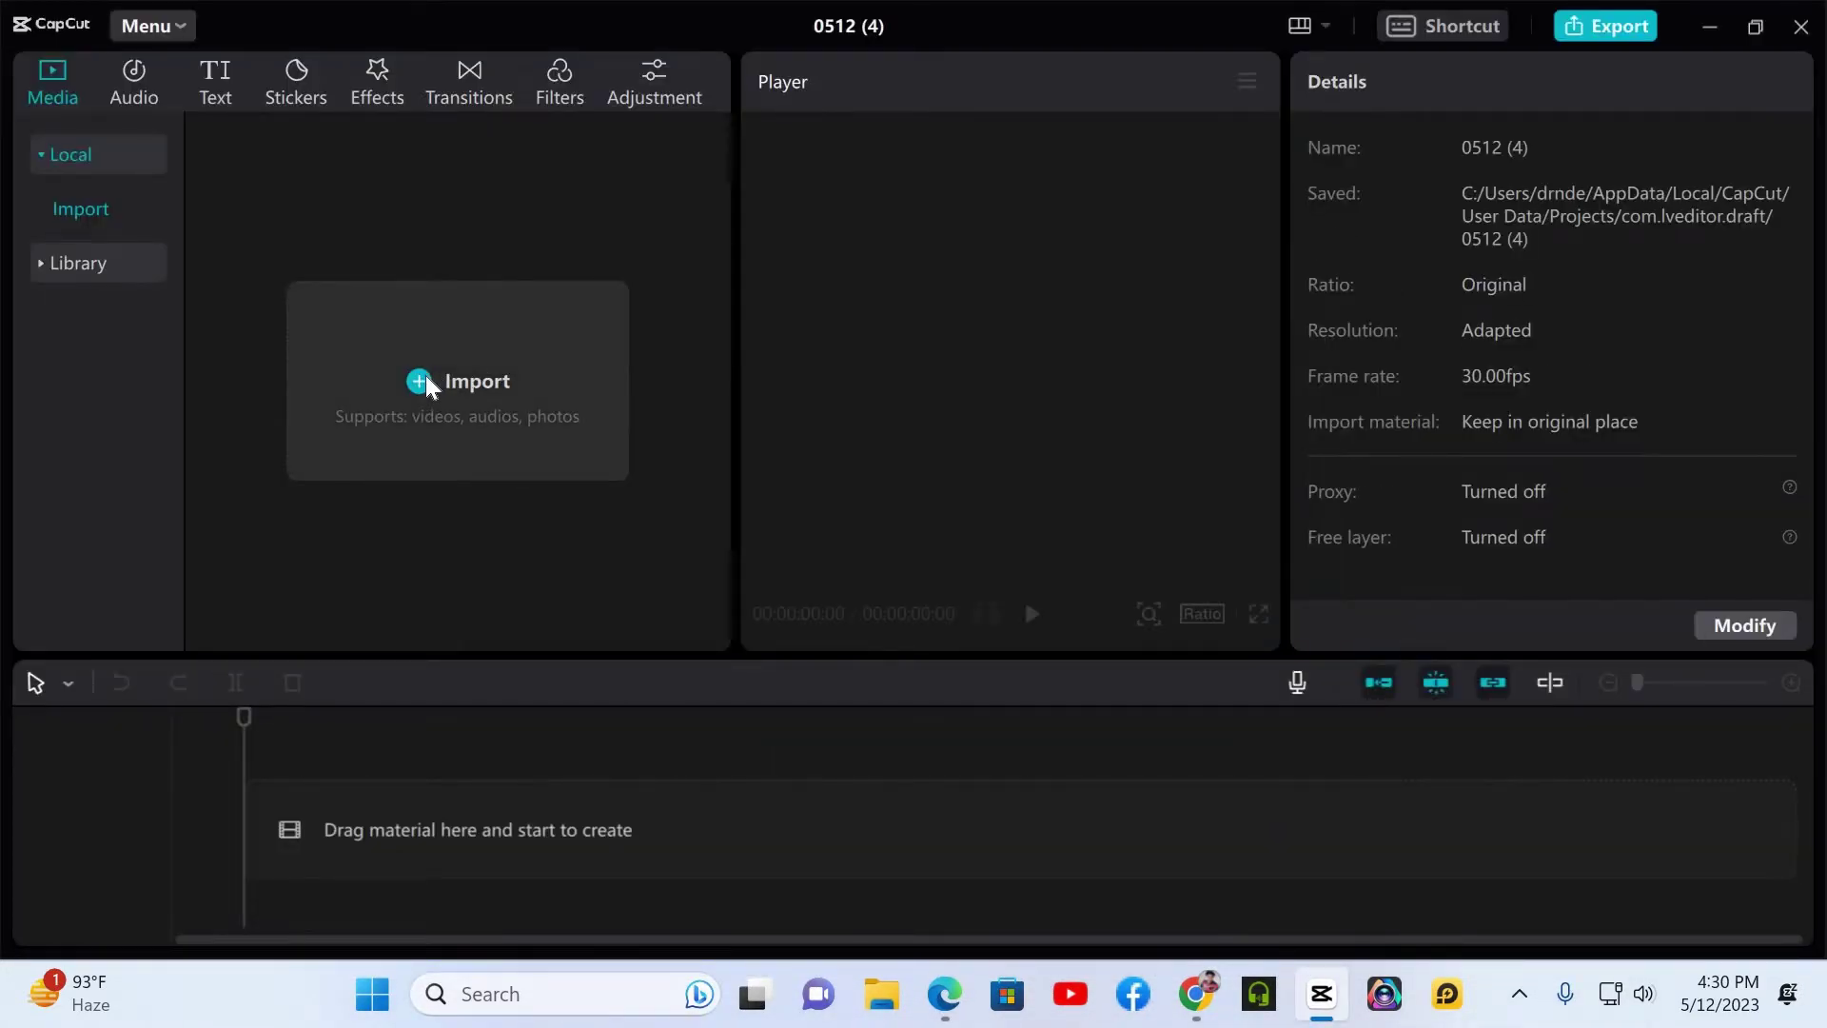
{"action": "left_click", "coordinate": [424, 382]}
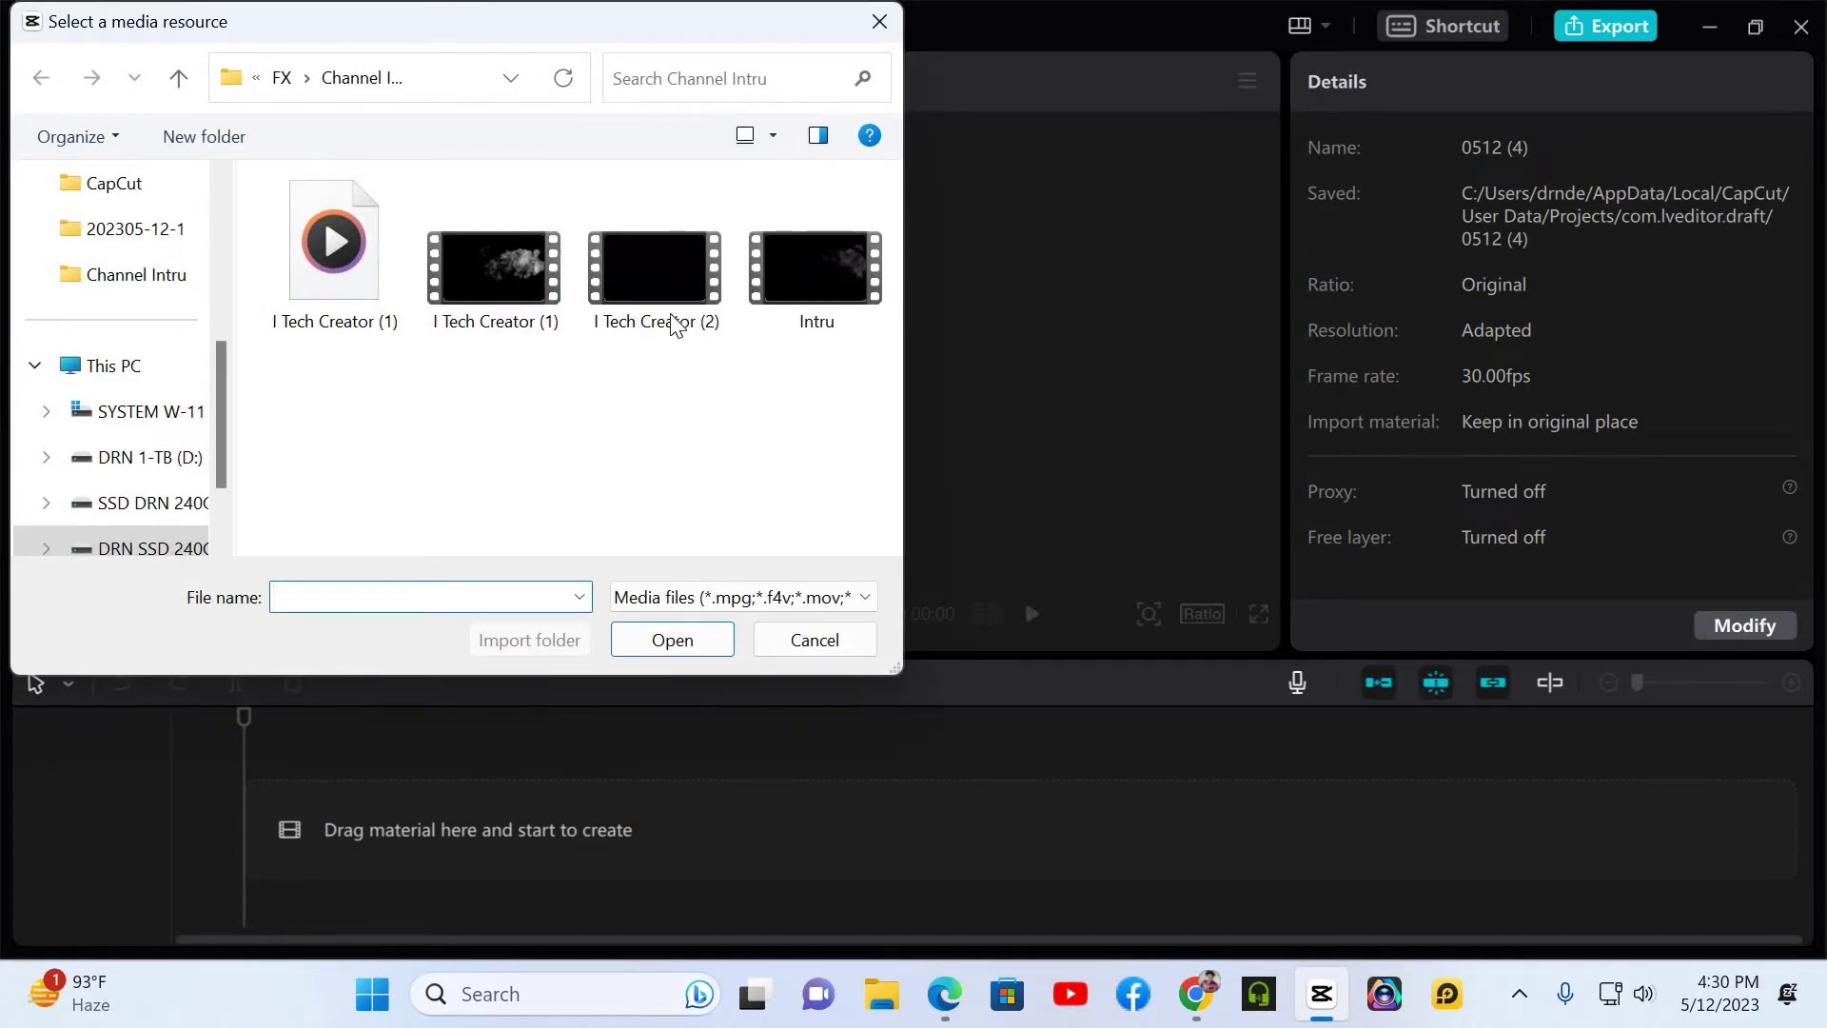
{"action": "left_click", "coordinate": [503, 321]}
{"action": "left_click", "coordinate": [692, 319]}
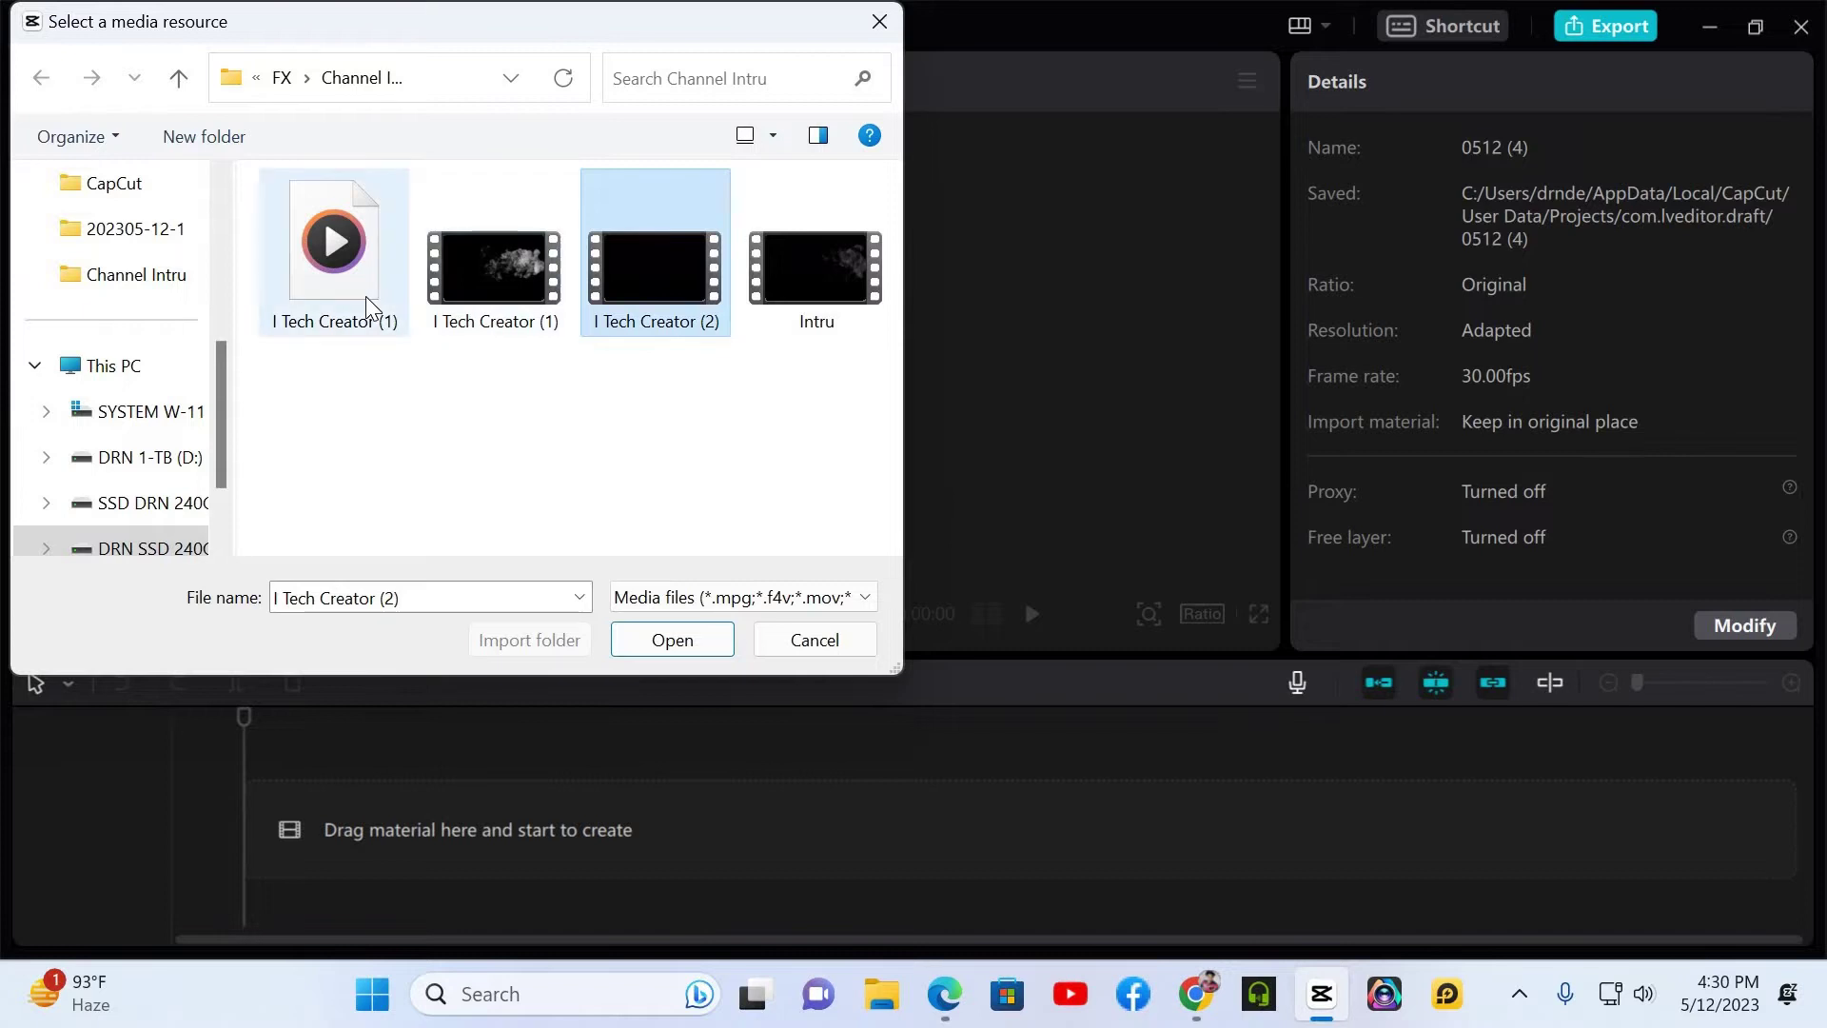
{"action": "left_click", "coordinate": [370, 303]}
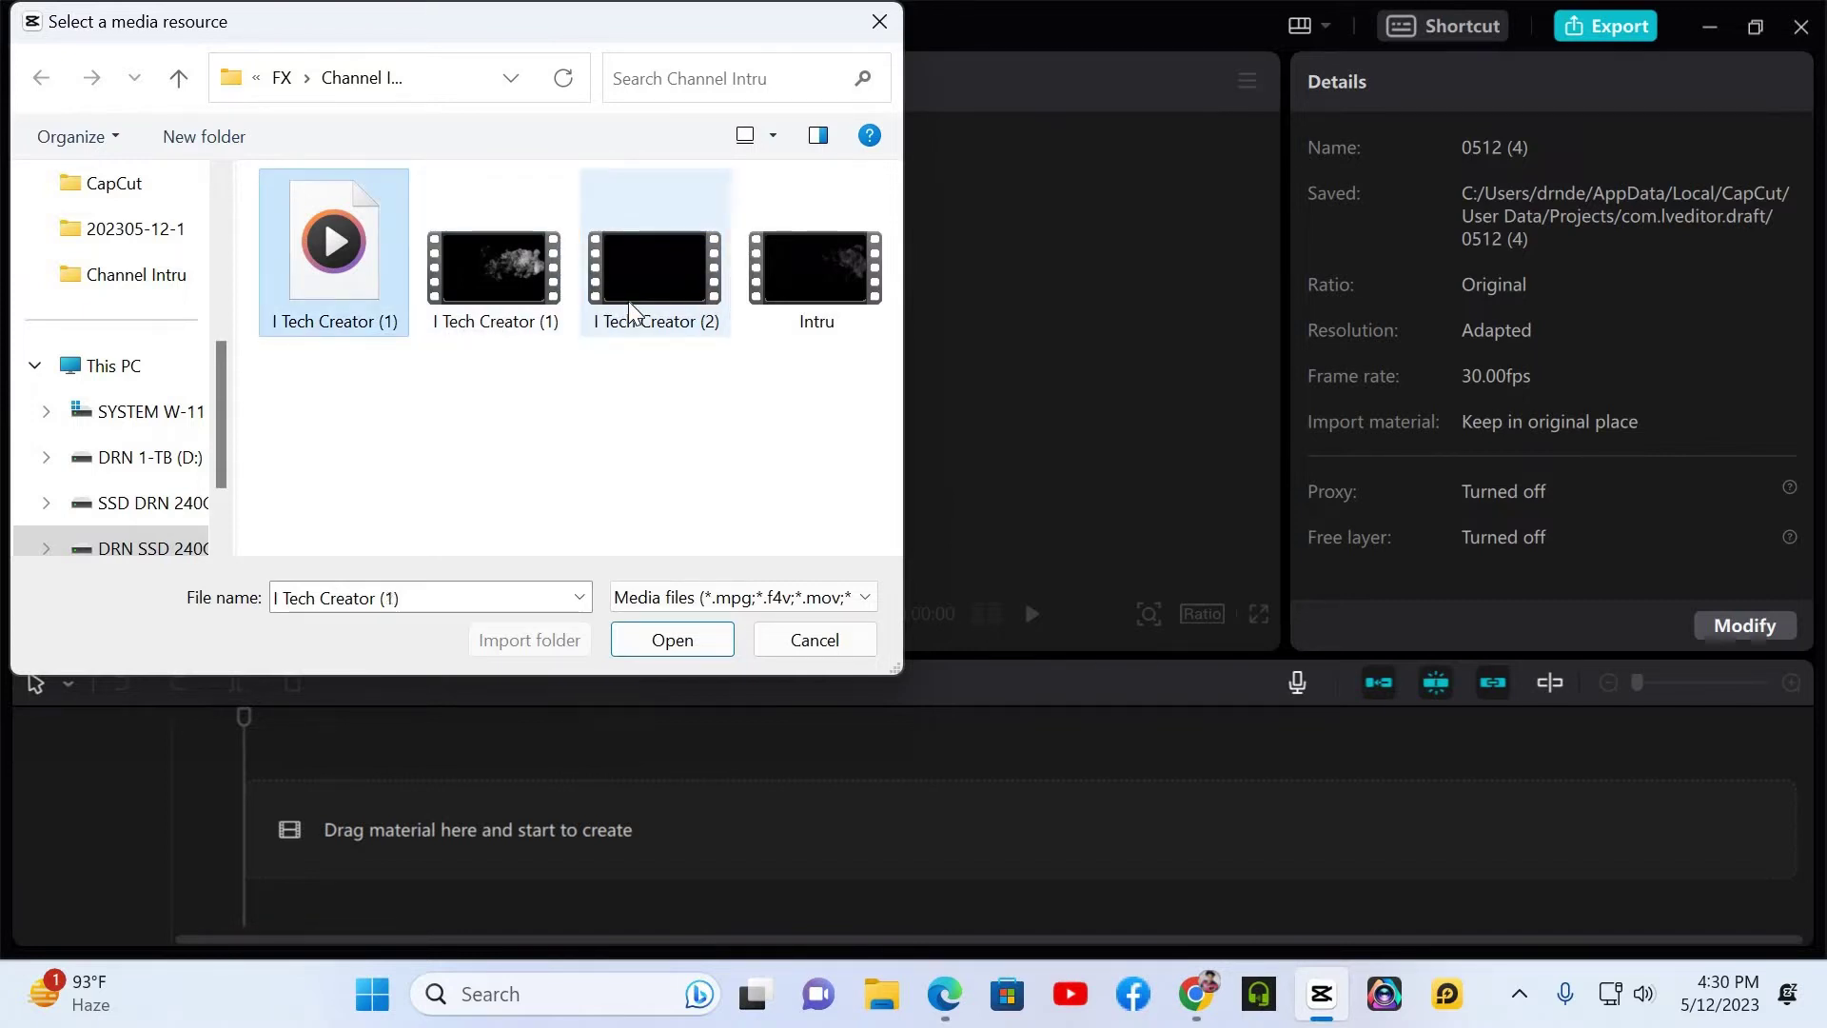
{"action": "double_click", "coordinate": [631, 309]}
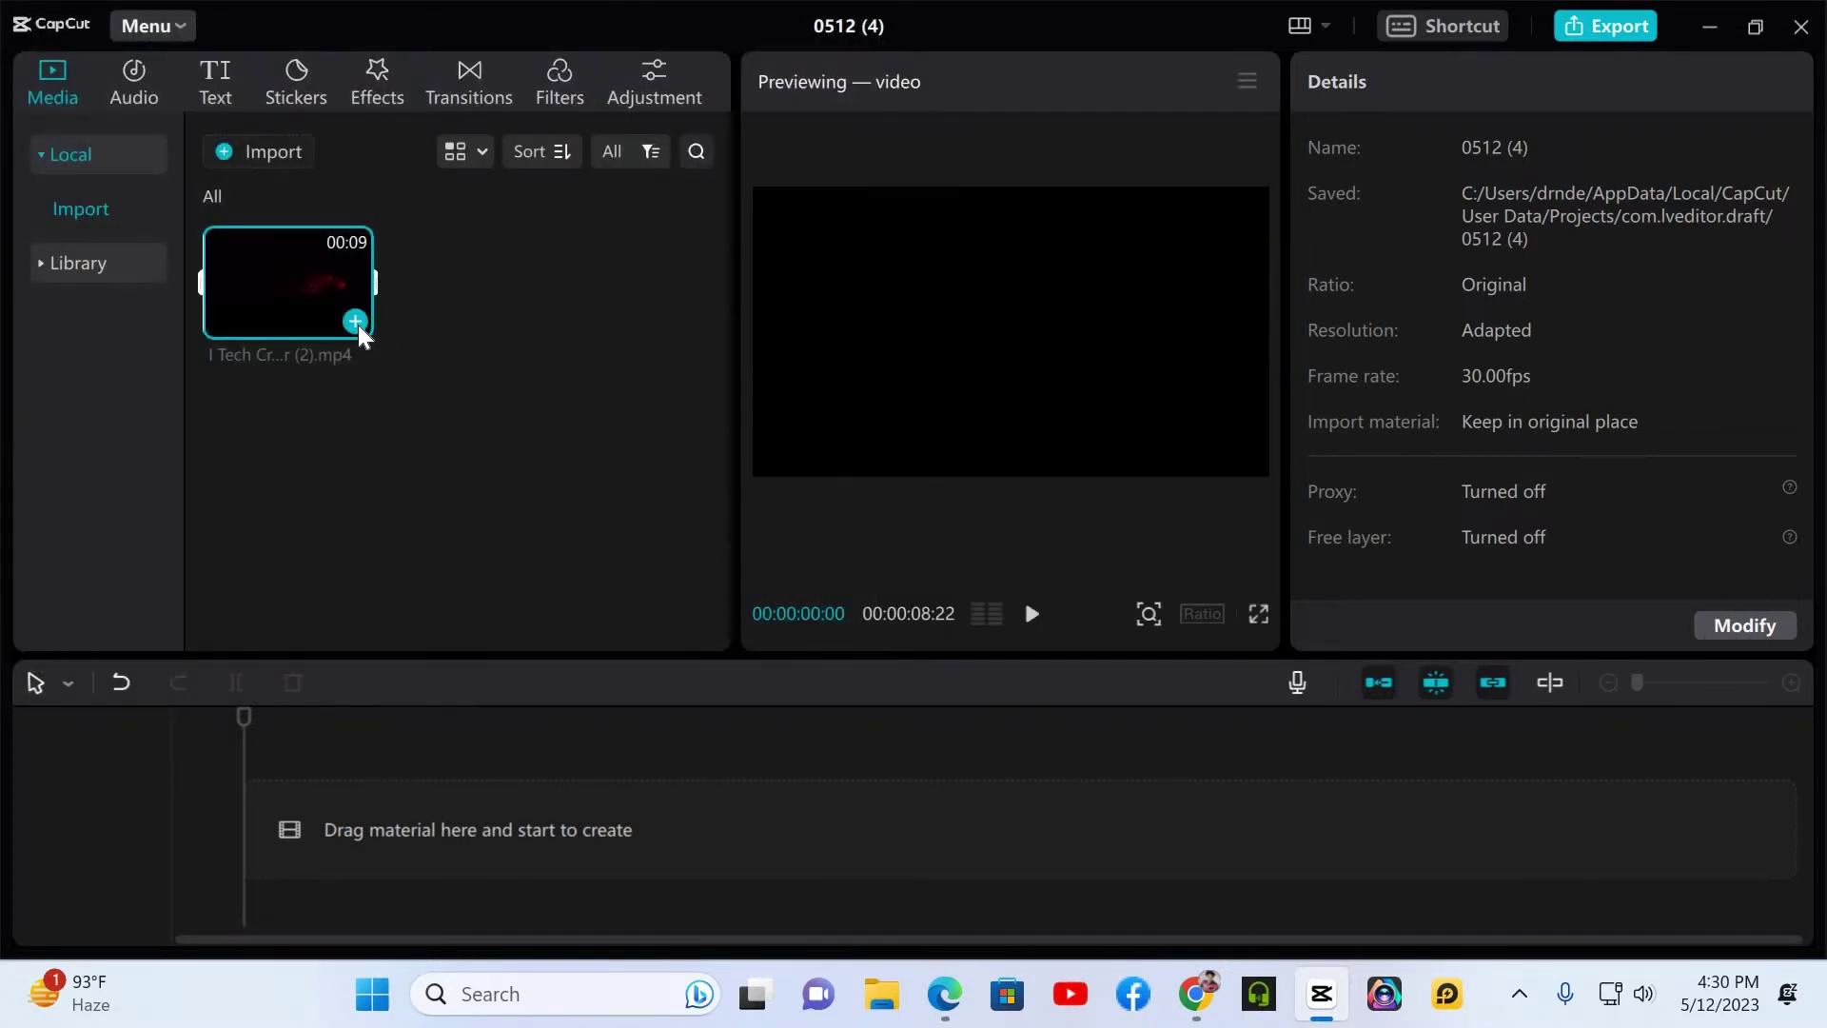
Add the I Tech Creator (2) clip to the timeline, preview it full screen, and return the playhead near the start
{"action": "left_click", "coordinate": [354, 324]}
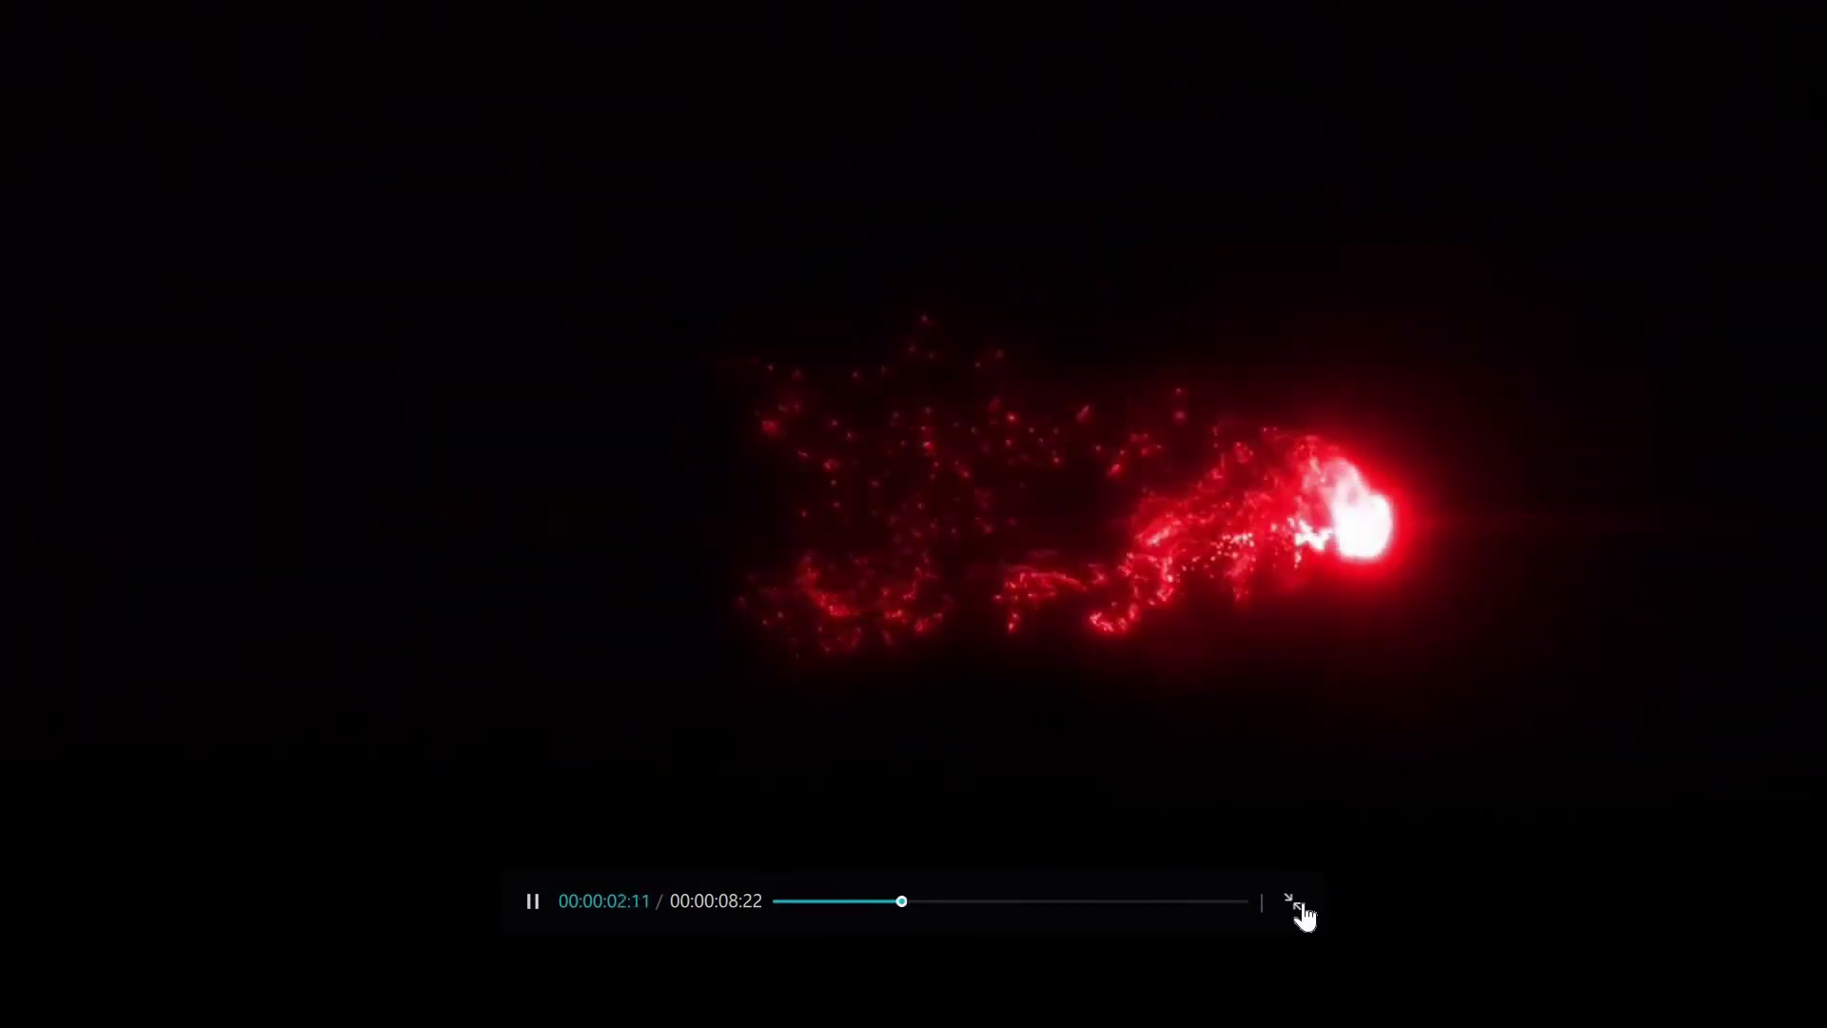
{"action": "key", "text": "Escape"}
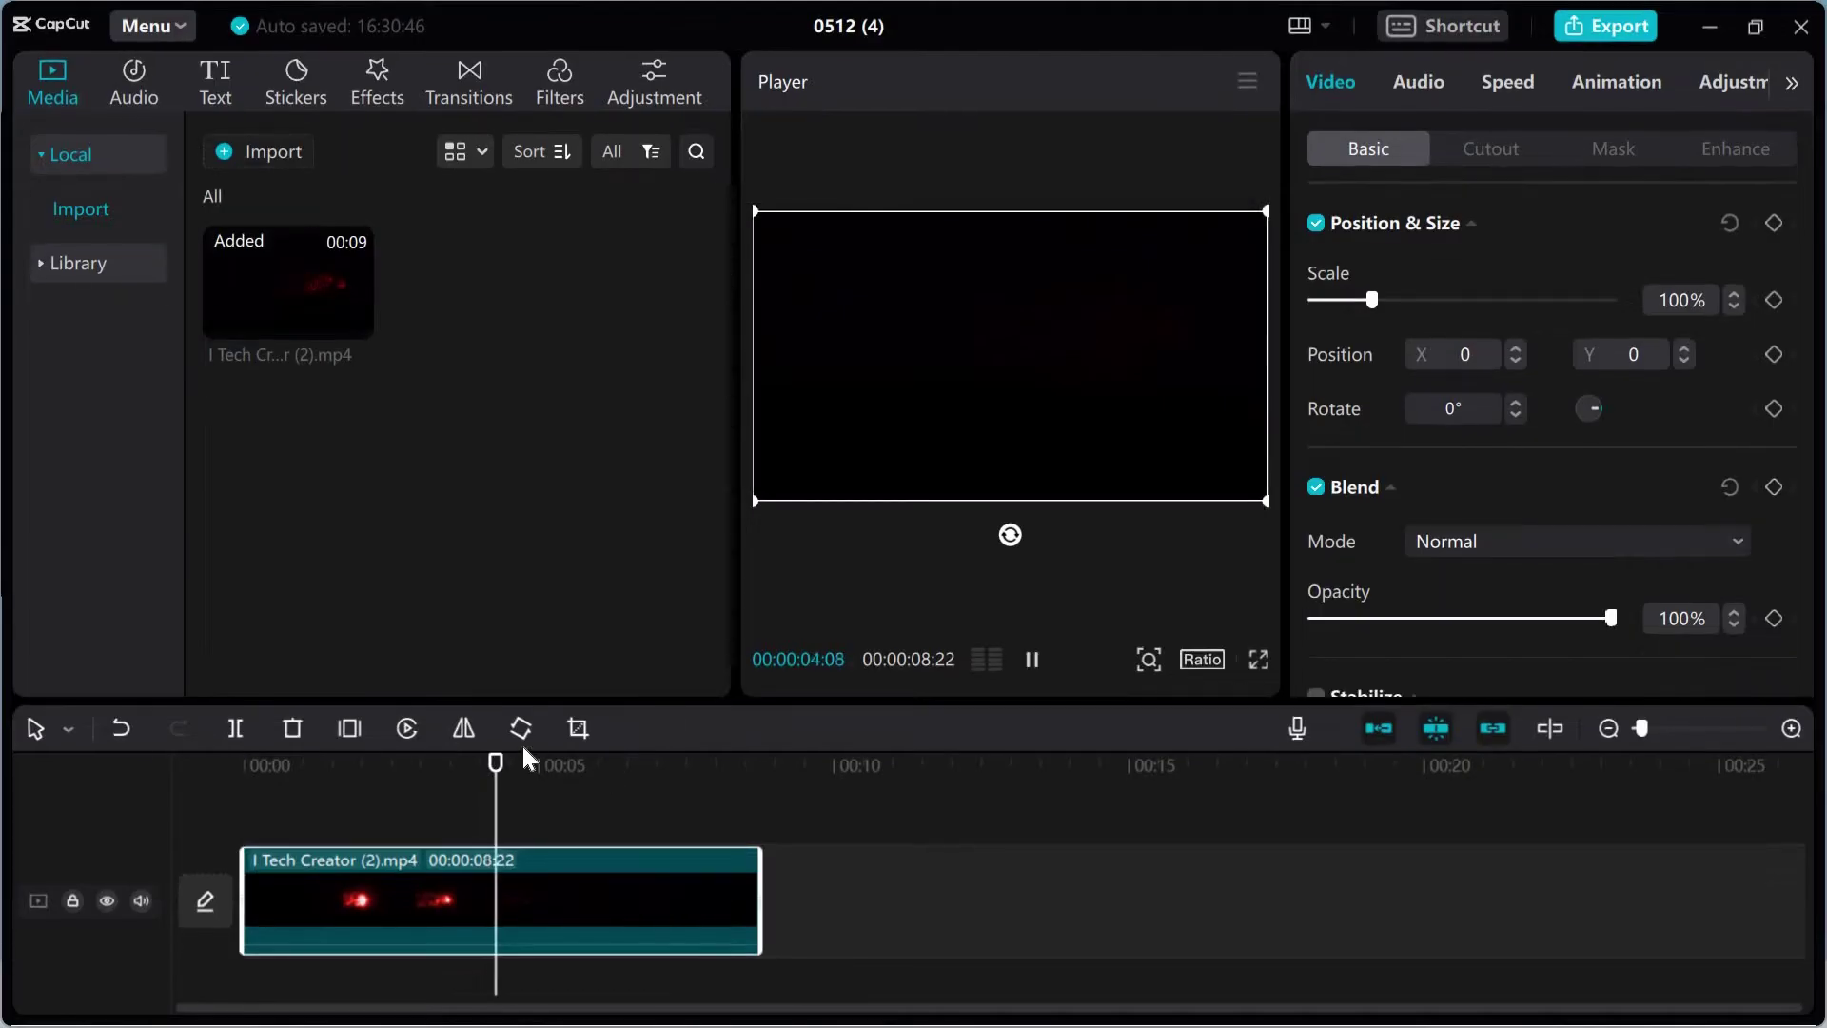
{"action": "left_click_drag", "start_coordinate": [590, 778], "coordinate": [259, 775]}
Import the I Tech Creator (1) smoke video and place it on a track above the red particle clip
{"action": "left_click", "coordinate": [258, 151]}
{"action": "double_click", "coordinate": [544, 321]}
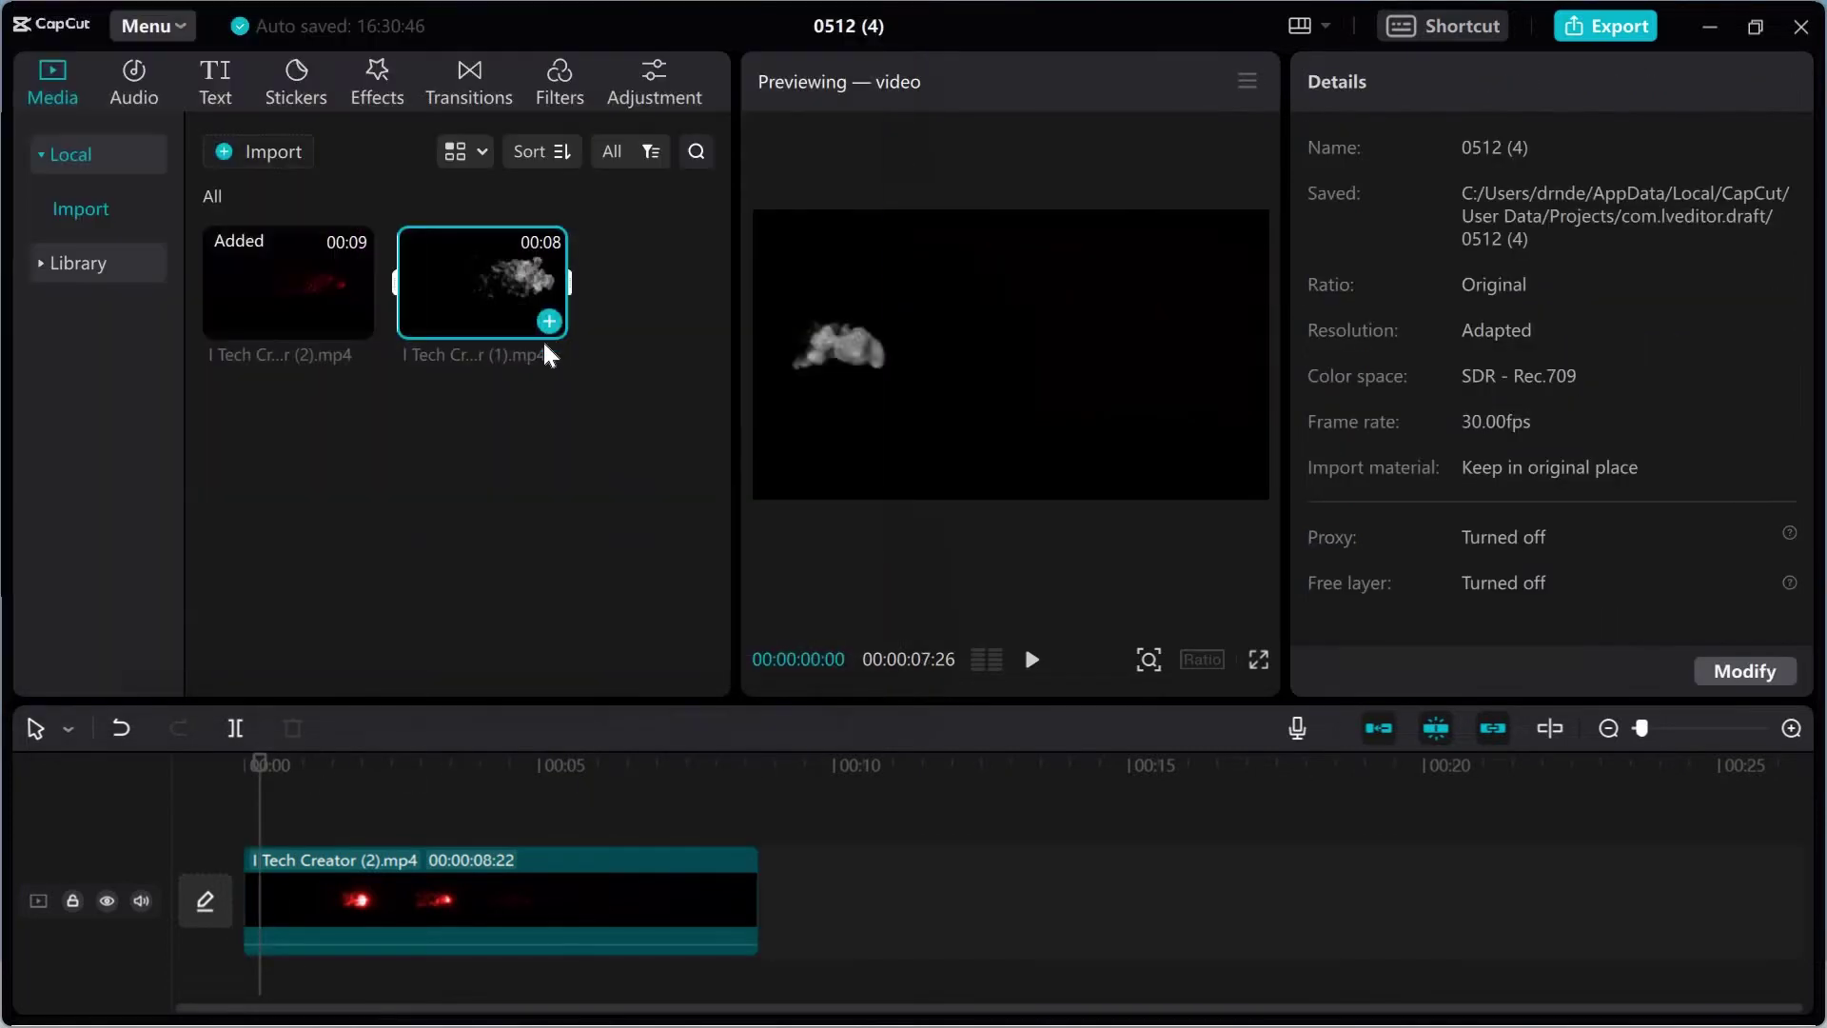
{"action": "left_click", "coordinate": [549, 321]}
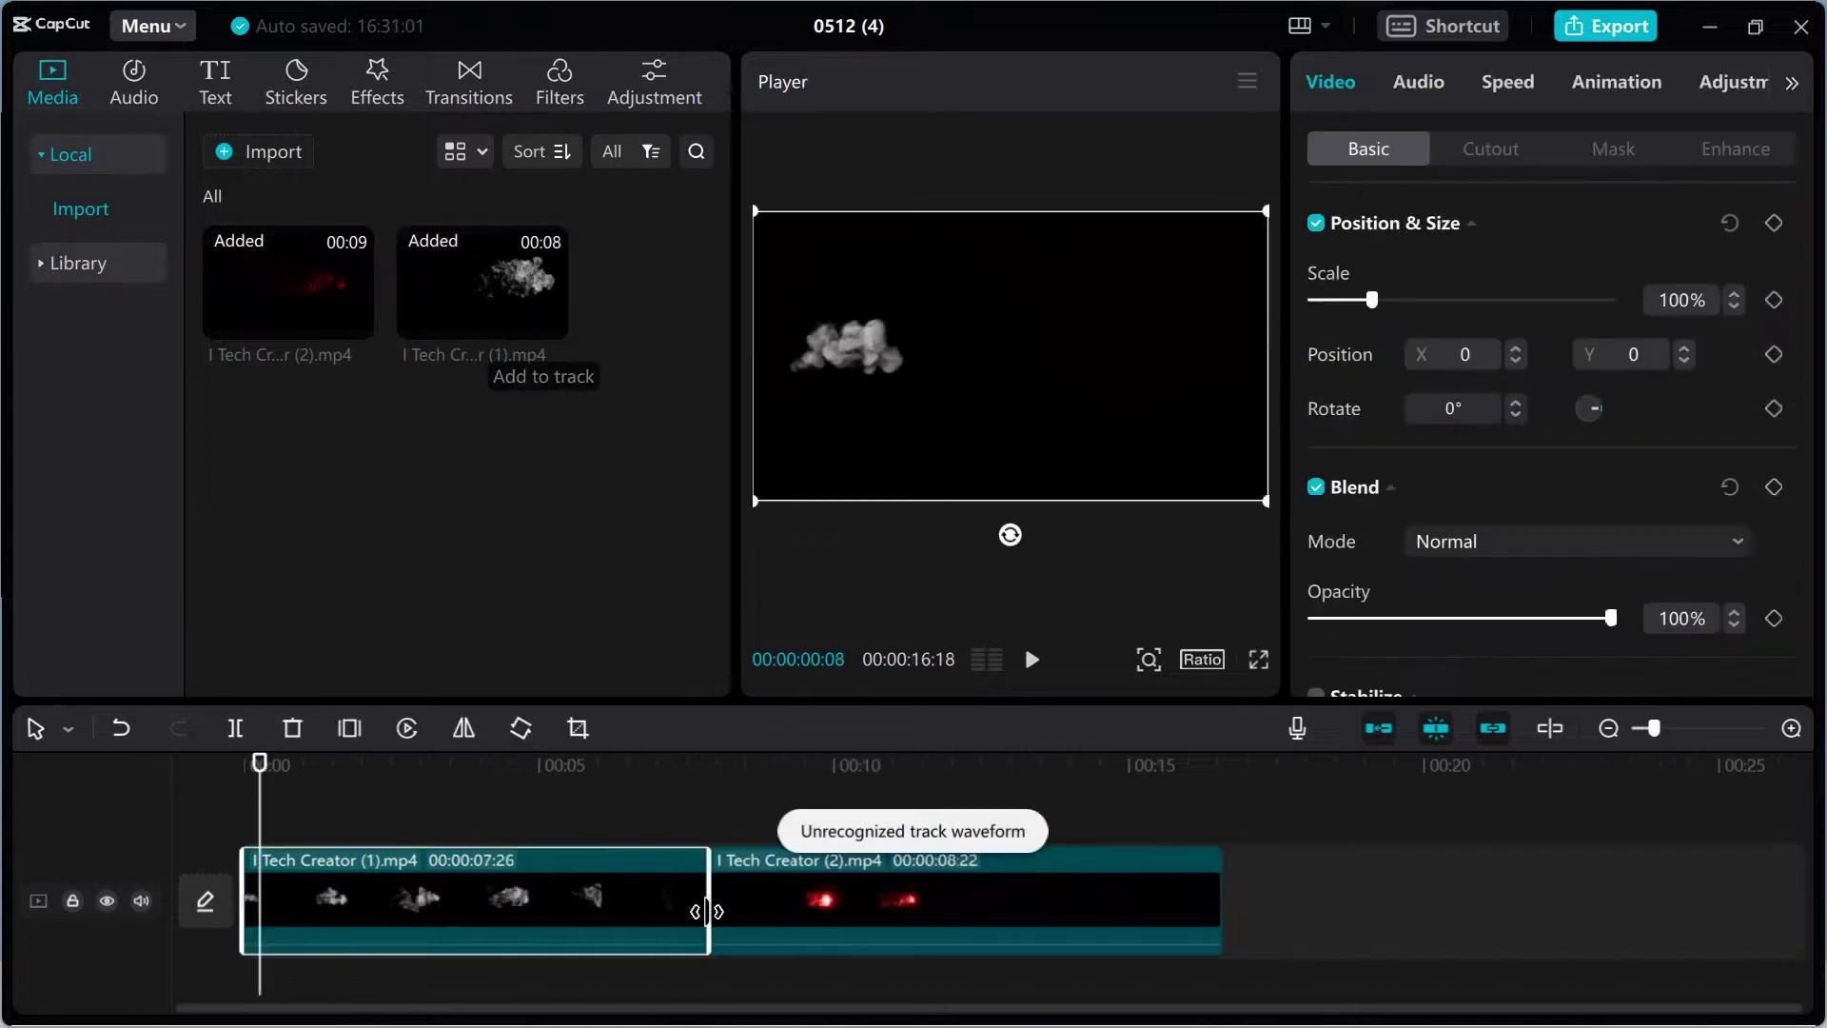
{"action": "left_click_drag", "start_coordinate": [546, 819], "coordinate": [542, 811]}
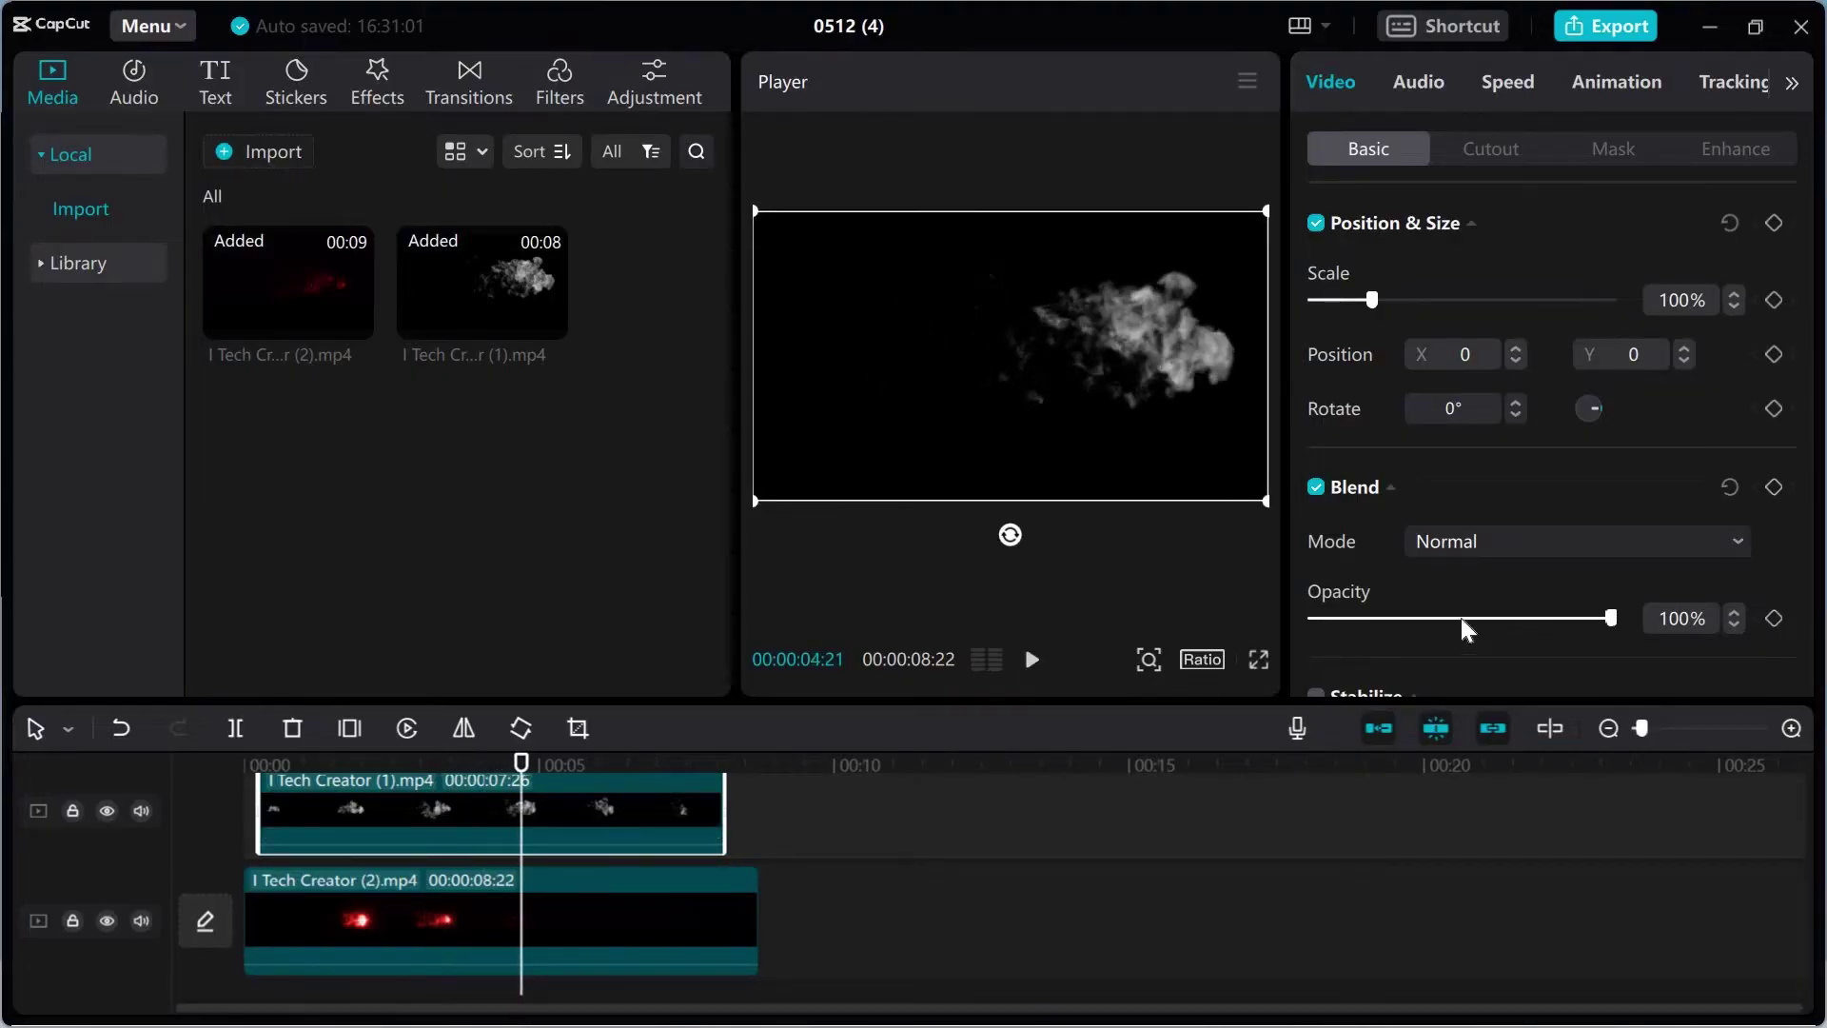
Lower the smoke clip's opacity to 41% and play the blended result from the start
{"action": "left_click_drag", "start_coordinate": [1465, 621], "coordinate": [1434, 619]}
{"action": "left_click_drag", "start_coordinate": [306, 780], "coordinate": [241, 779]}
{"action": "left_click", "coordinate": [1033, 658]}
{"action": "left_click", "coordinate": [1034, 660]}
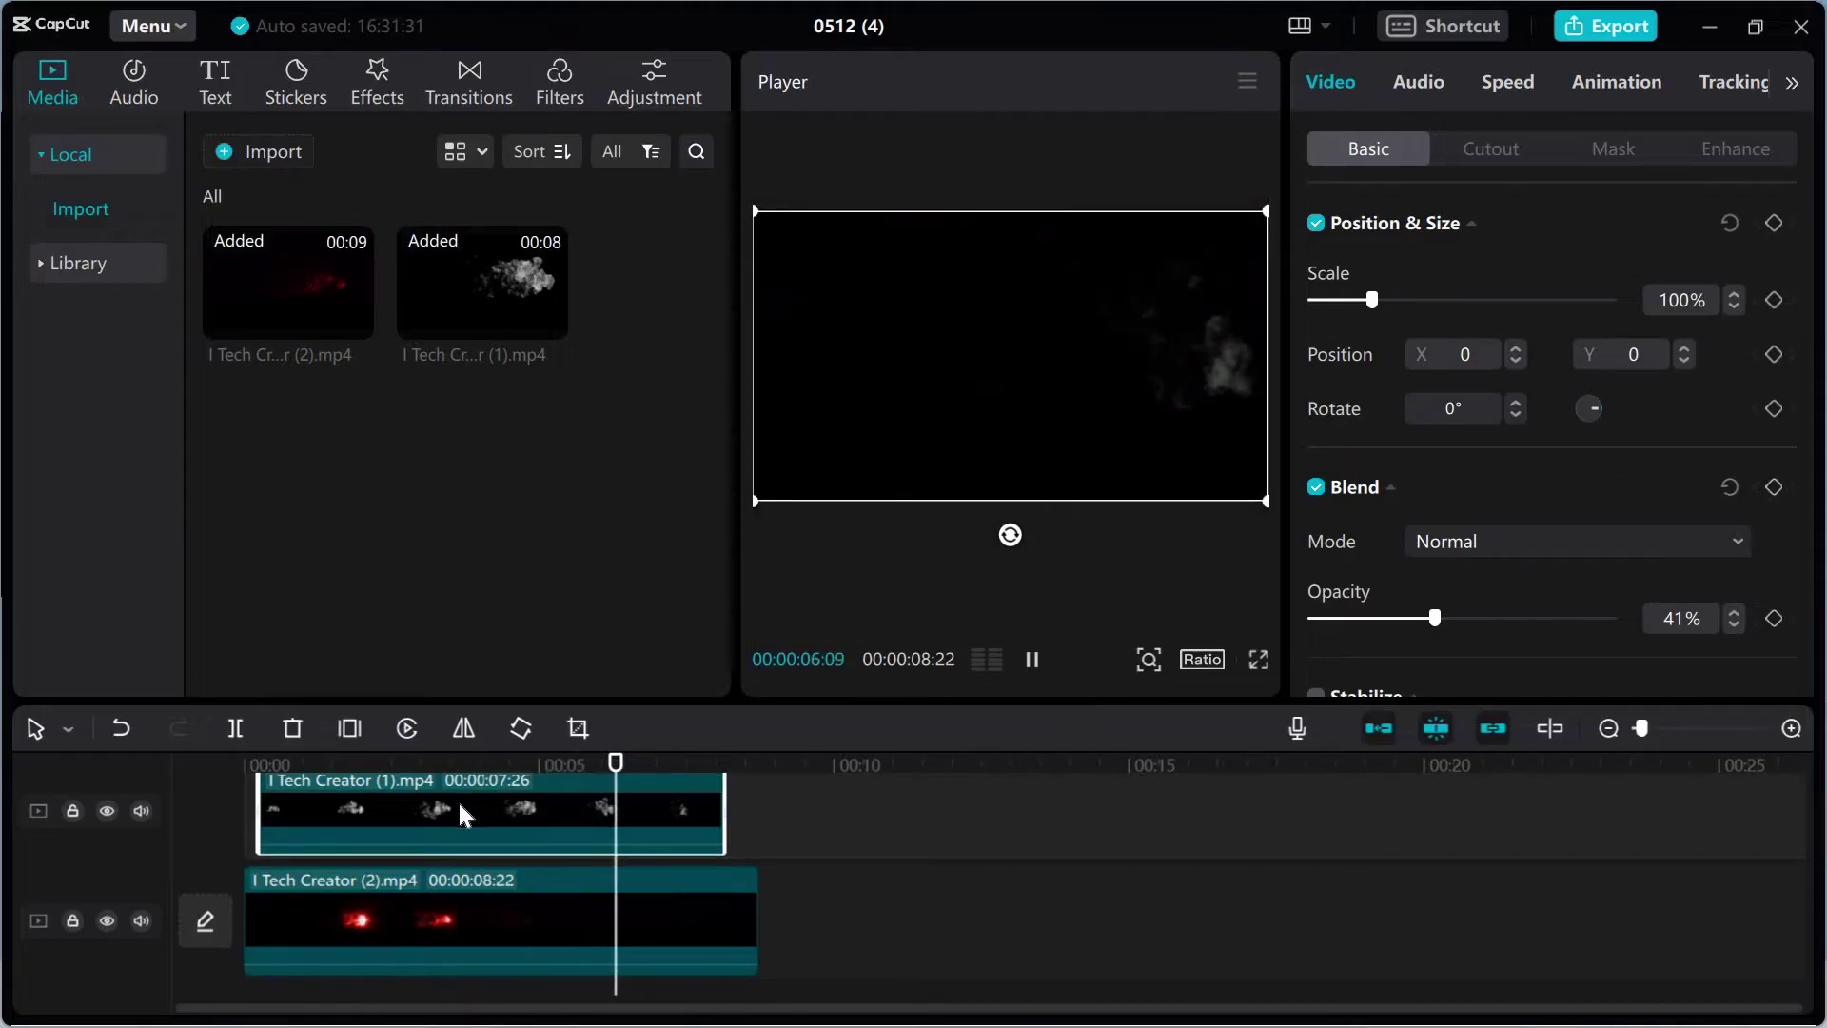
Move the smoke clip to the start of the timeline and cut off everything after 00:00:05:24
{"action": "left_click_drag", "start_coordinate": [442, 802], "coordinate": [425, 802]}
{"action": "left_click_drag", "start_coordinate": [619, 762], "coordinate": [587, 802]}
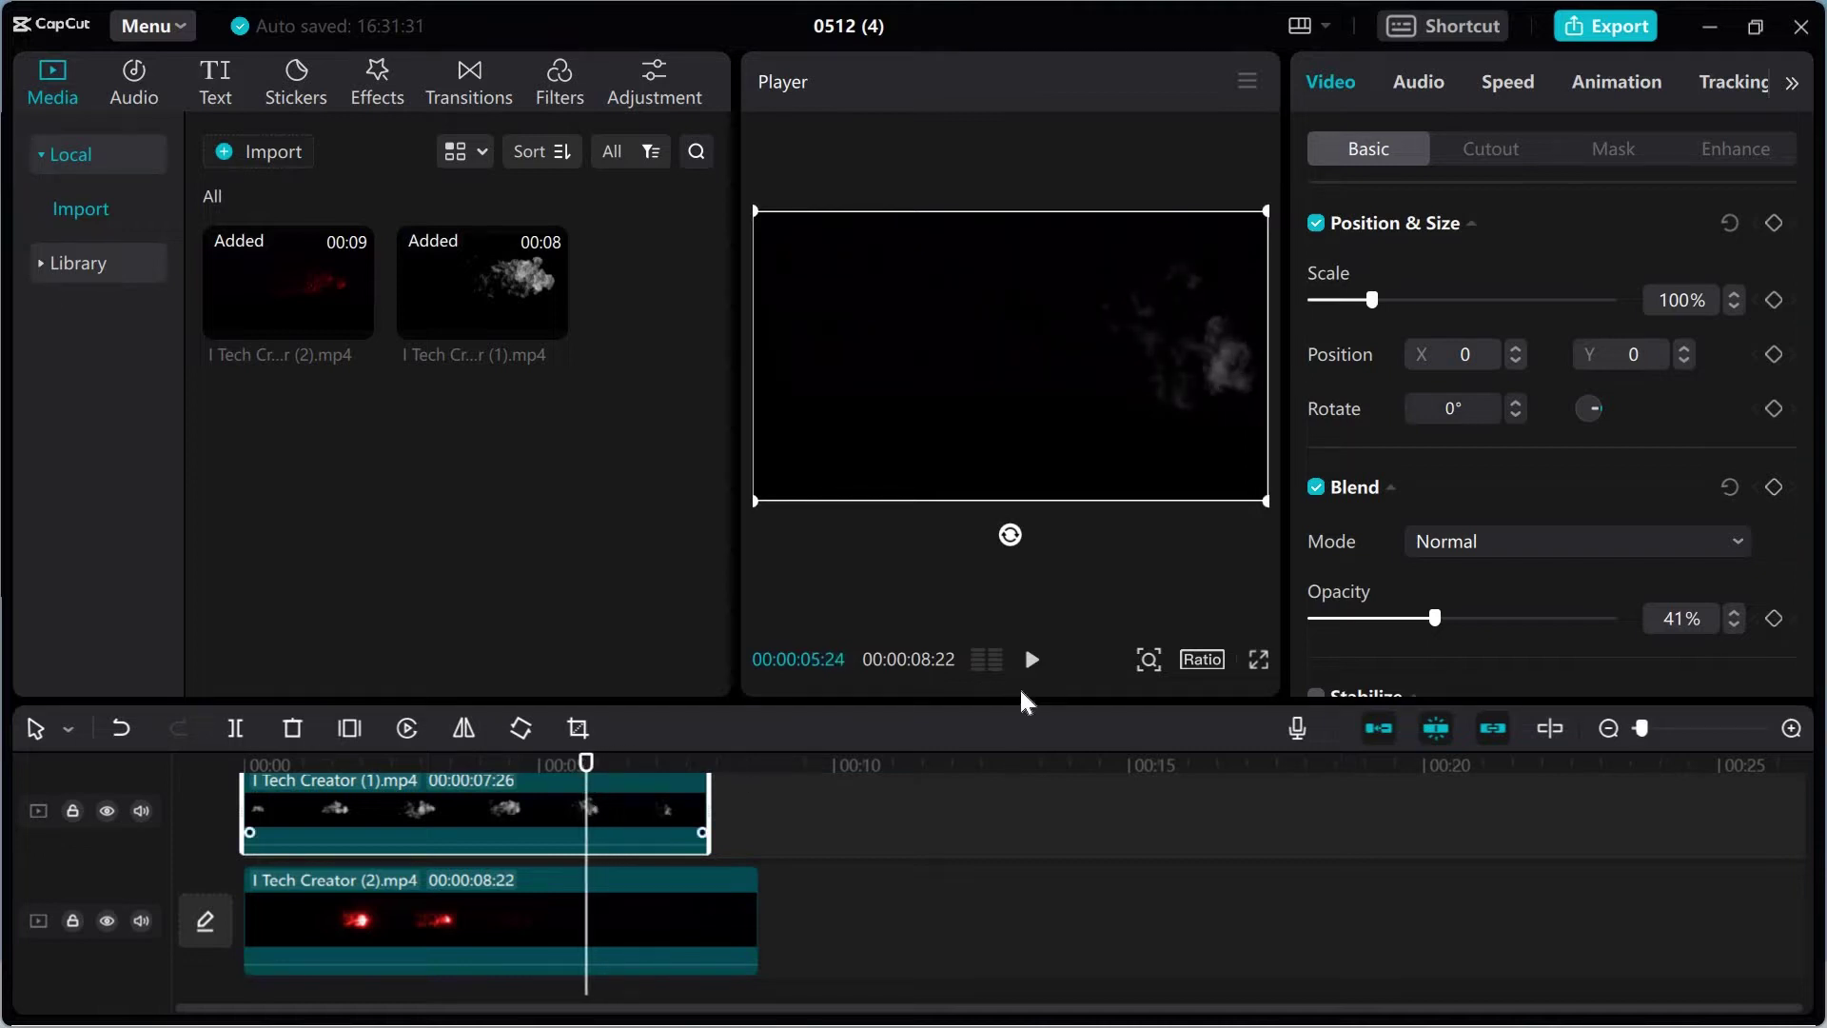
{"action": "left_click", "coordinate": [236, 730]}
{"action": "key", "text": "Delete"}
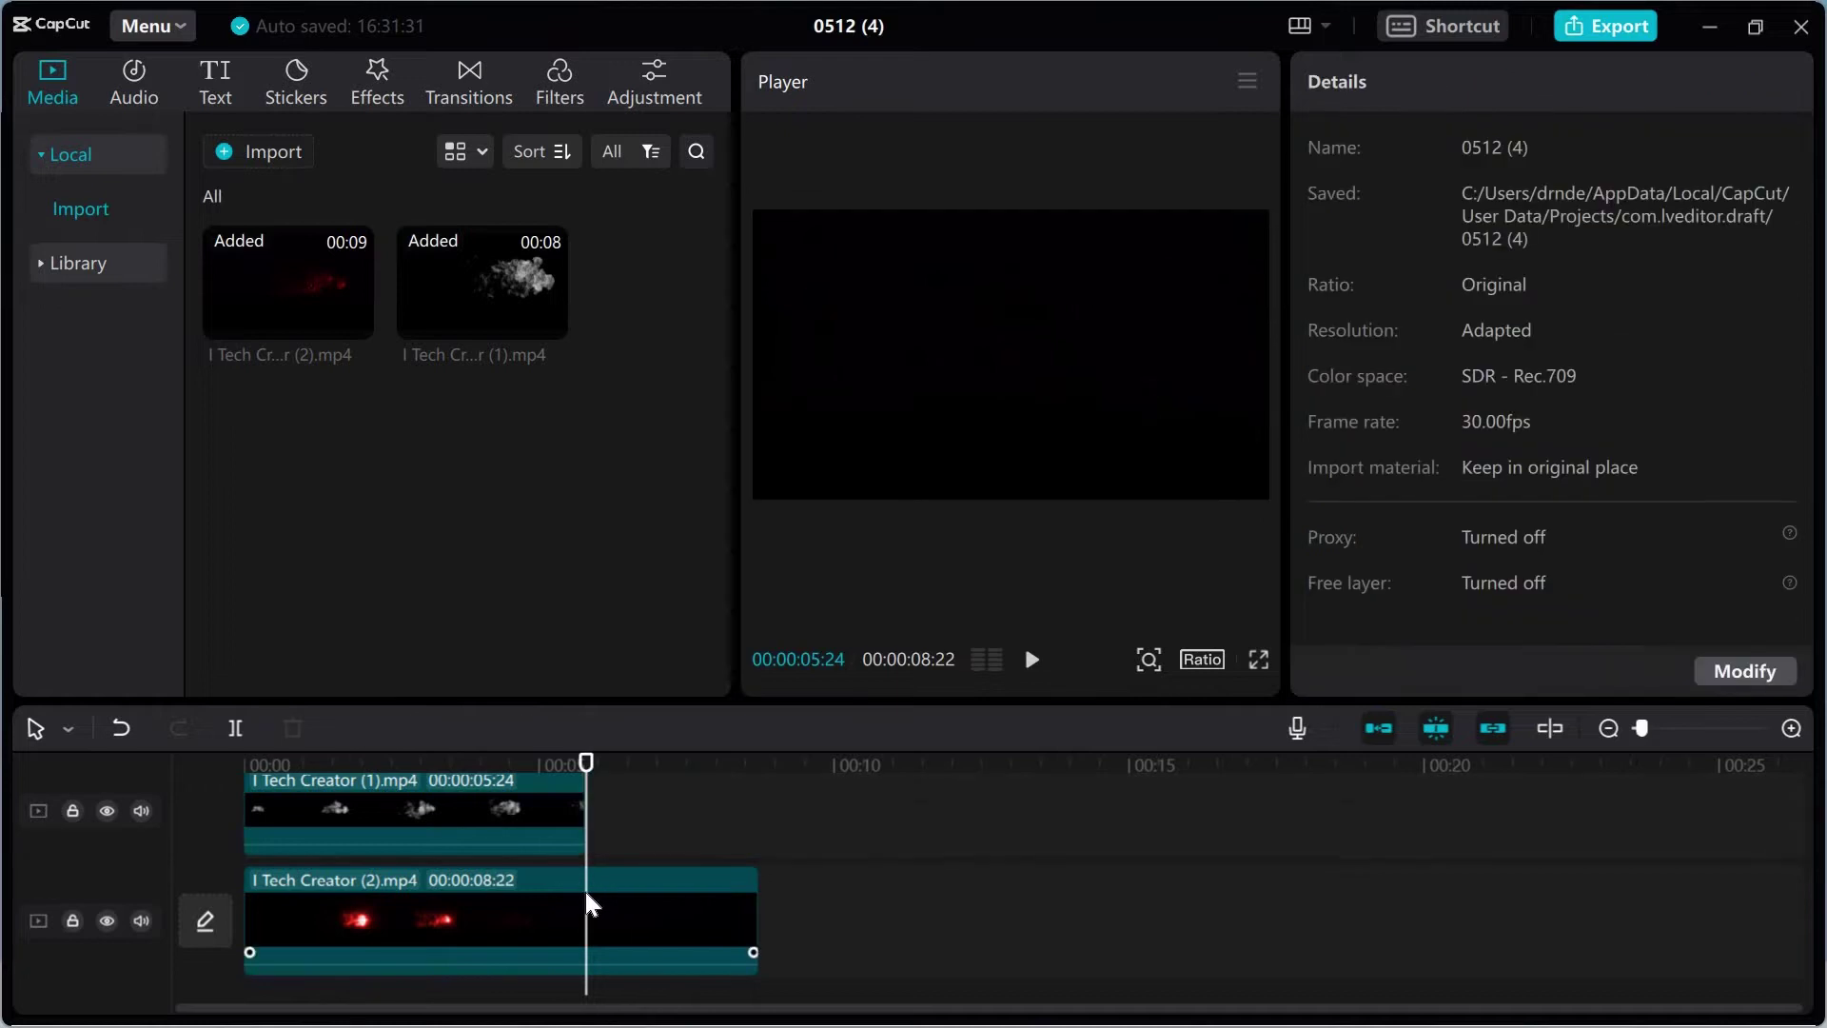
Split the red particle clip at 00:00:05:24 and delete the part after the cut
{"action": "left_click", "coordinate": [583, 947]}
{"action": "key", "text": "ctrl+b"}
{"action": "key", "text": "Delete"}
Add a default text at 00:00:01:16 and change its wording to "I Tech Creator"
{"action": "left_click_drag", "start_coordinate": [587, 780], "coordinate": [334, 778]}
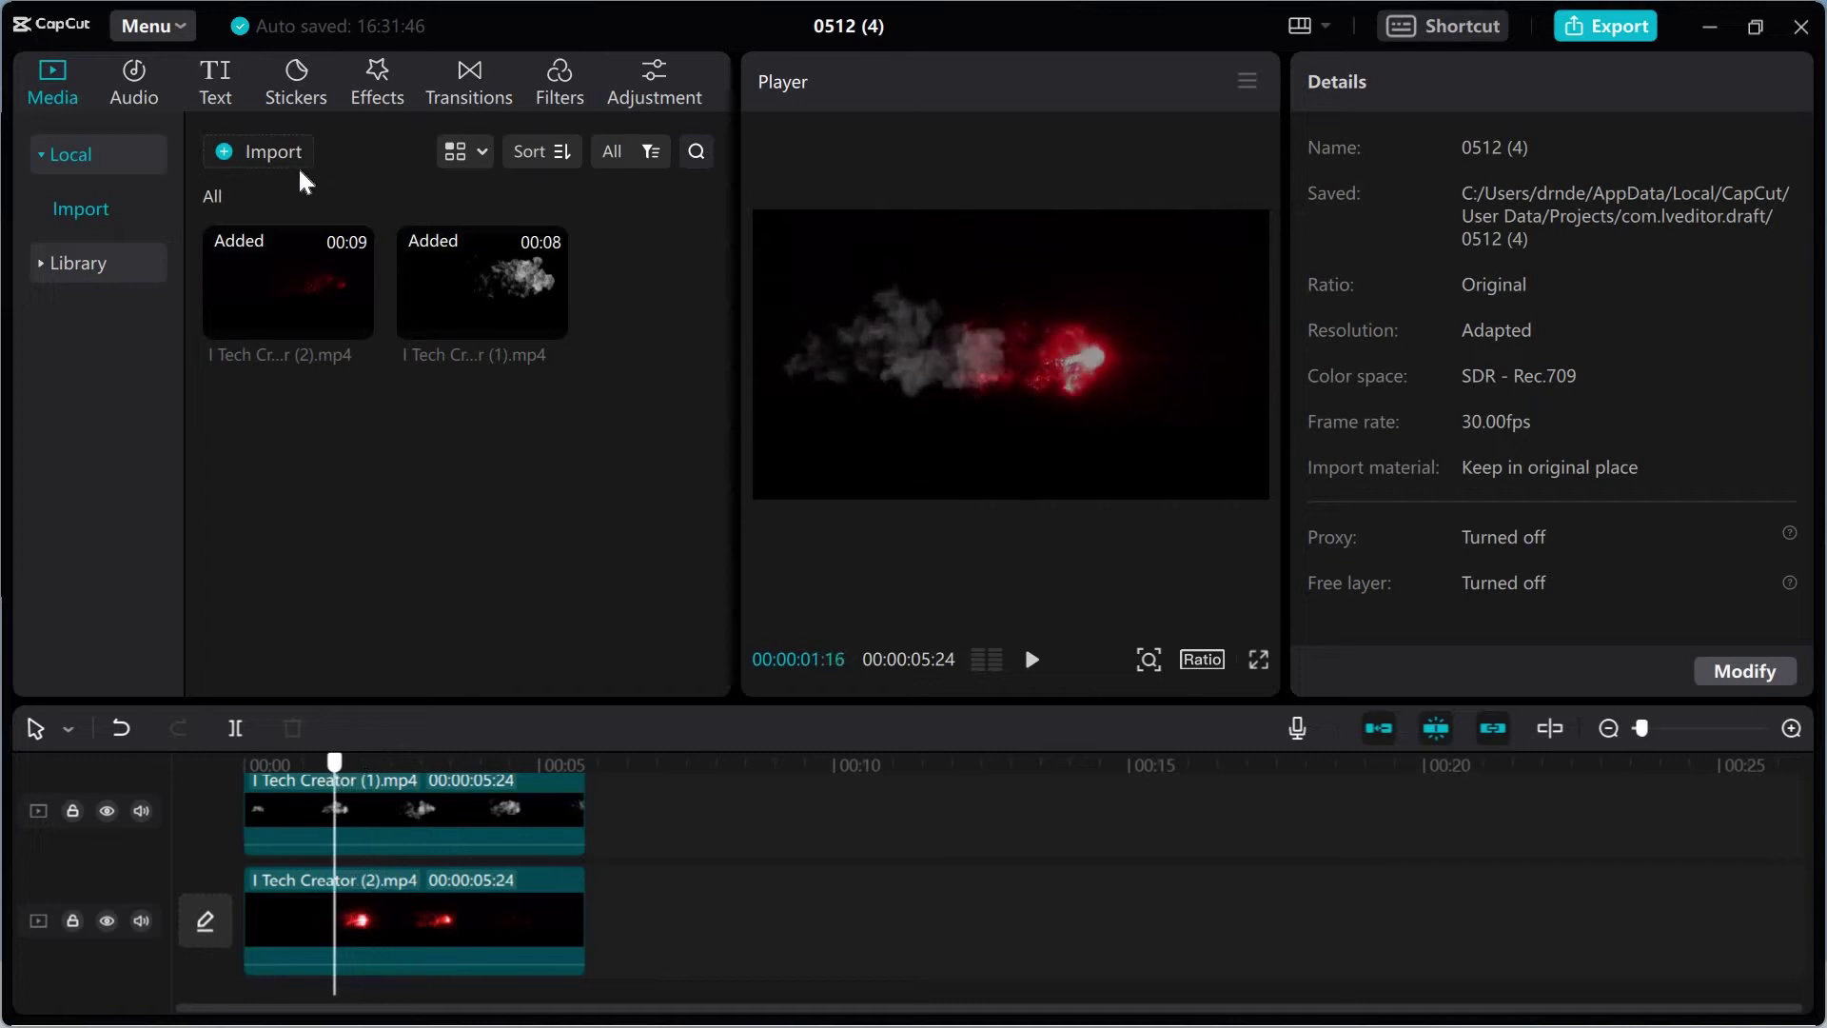
{"action": "left_click", "coordinate": [215, 84]}
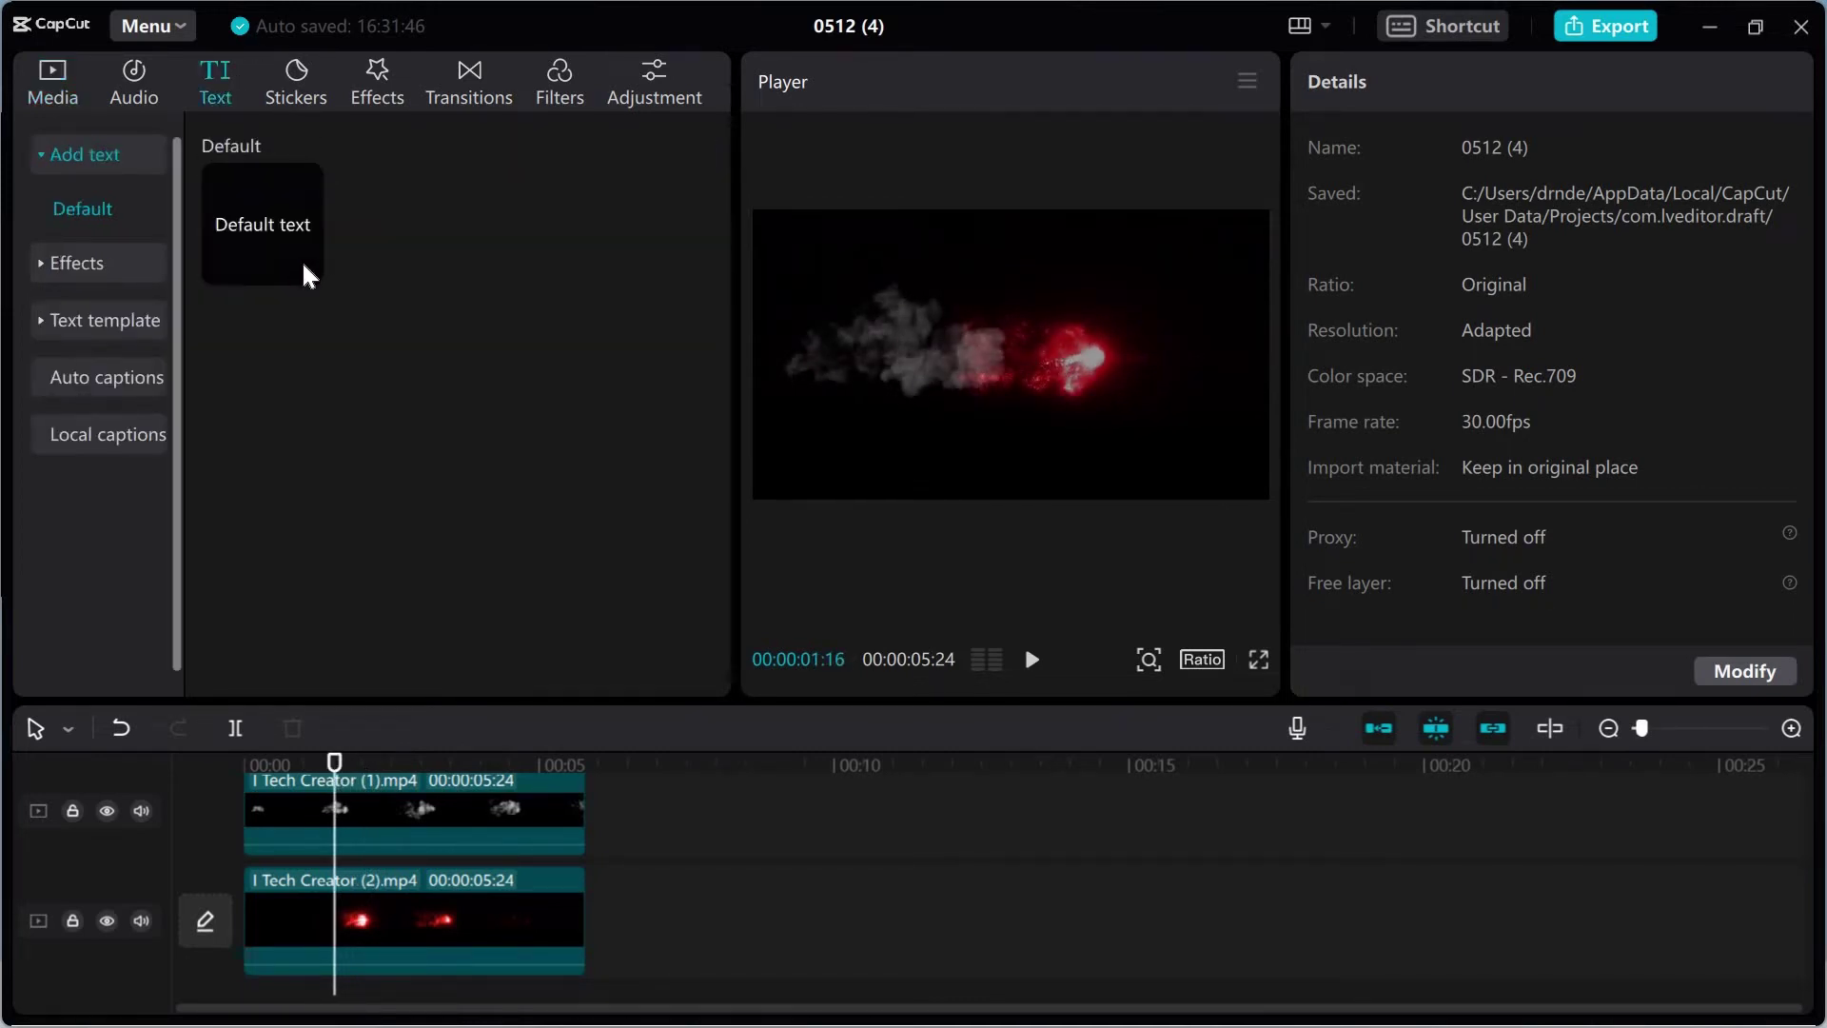
{"action": "left_click", "coordinate": [301, 269]}
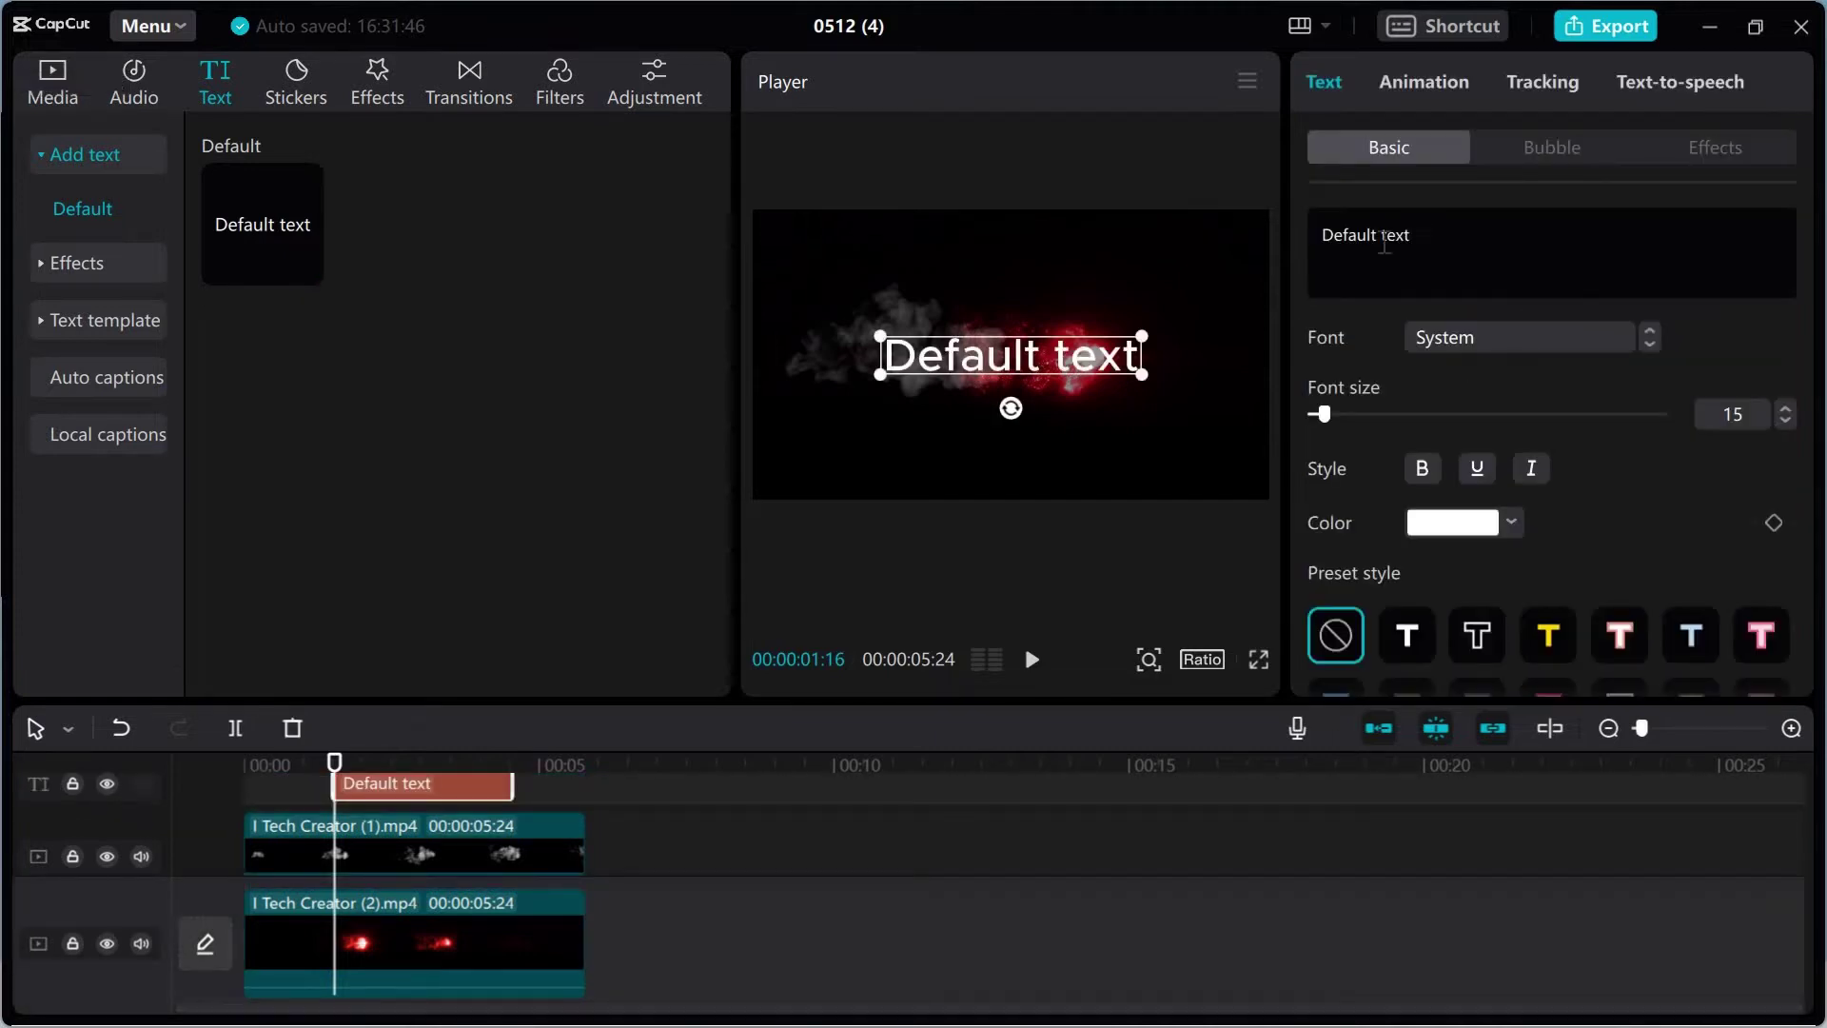
{"action": "left_click", "coordinate": [1309, 246]}
{"action": "key", "text": "ctrl+a"}
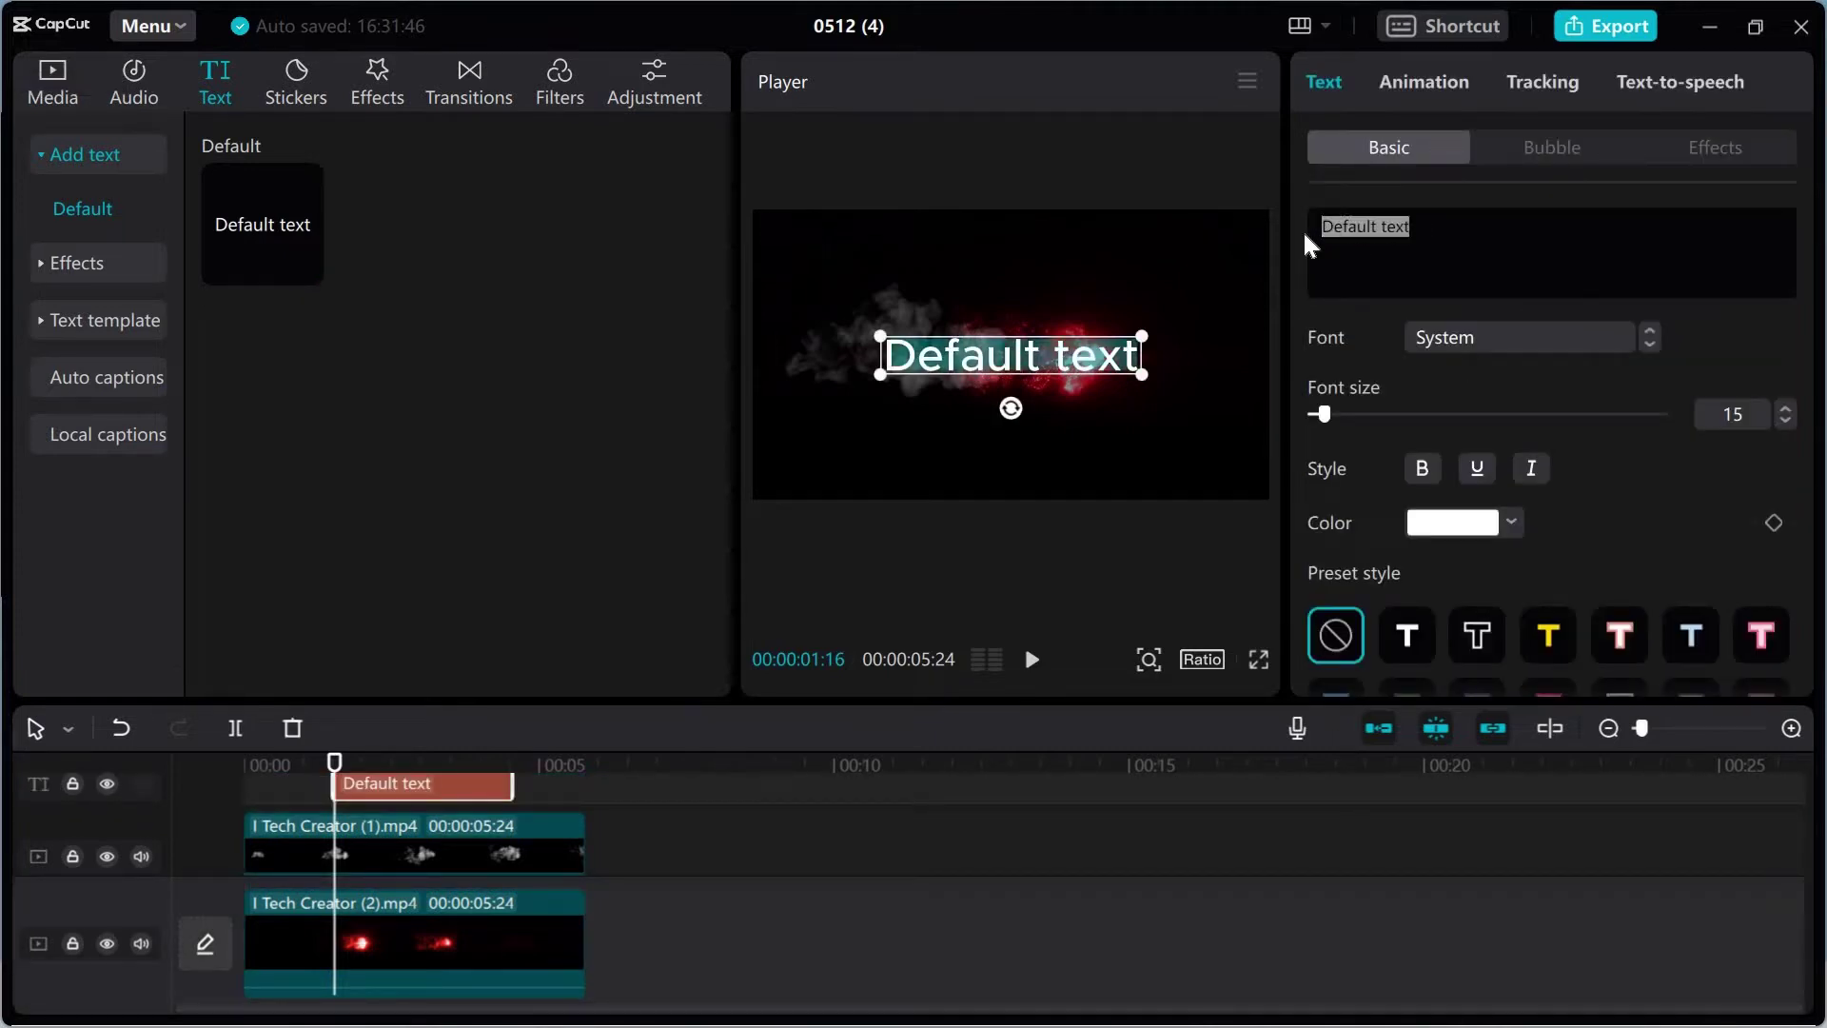
{"action": "type", "text": "I Te"}
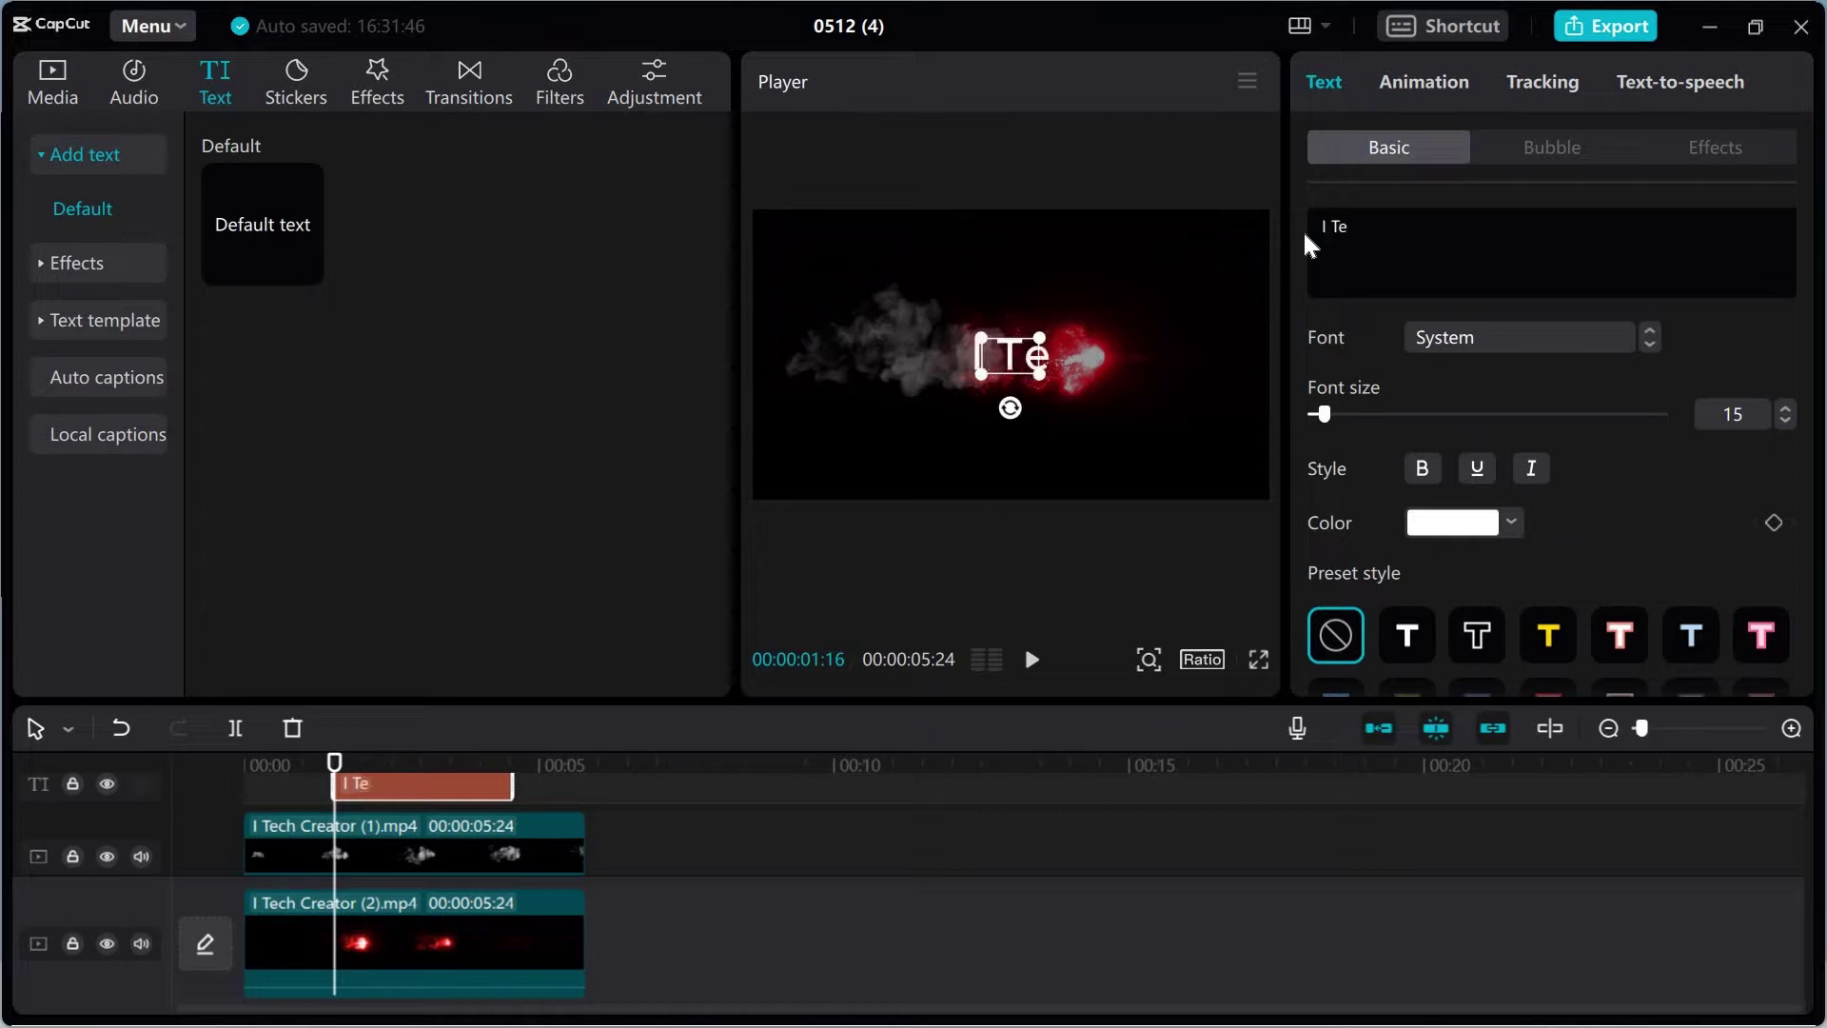
{"action": "type", "text": "ch Cre"}
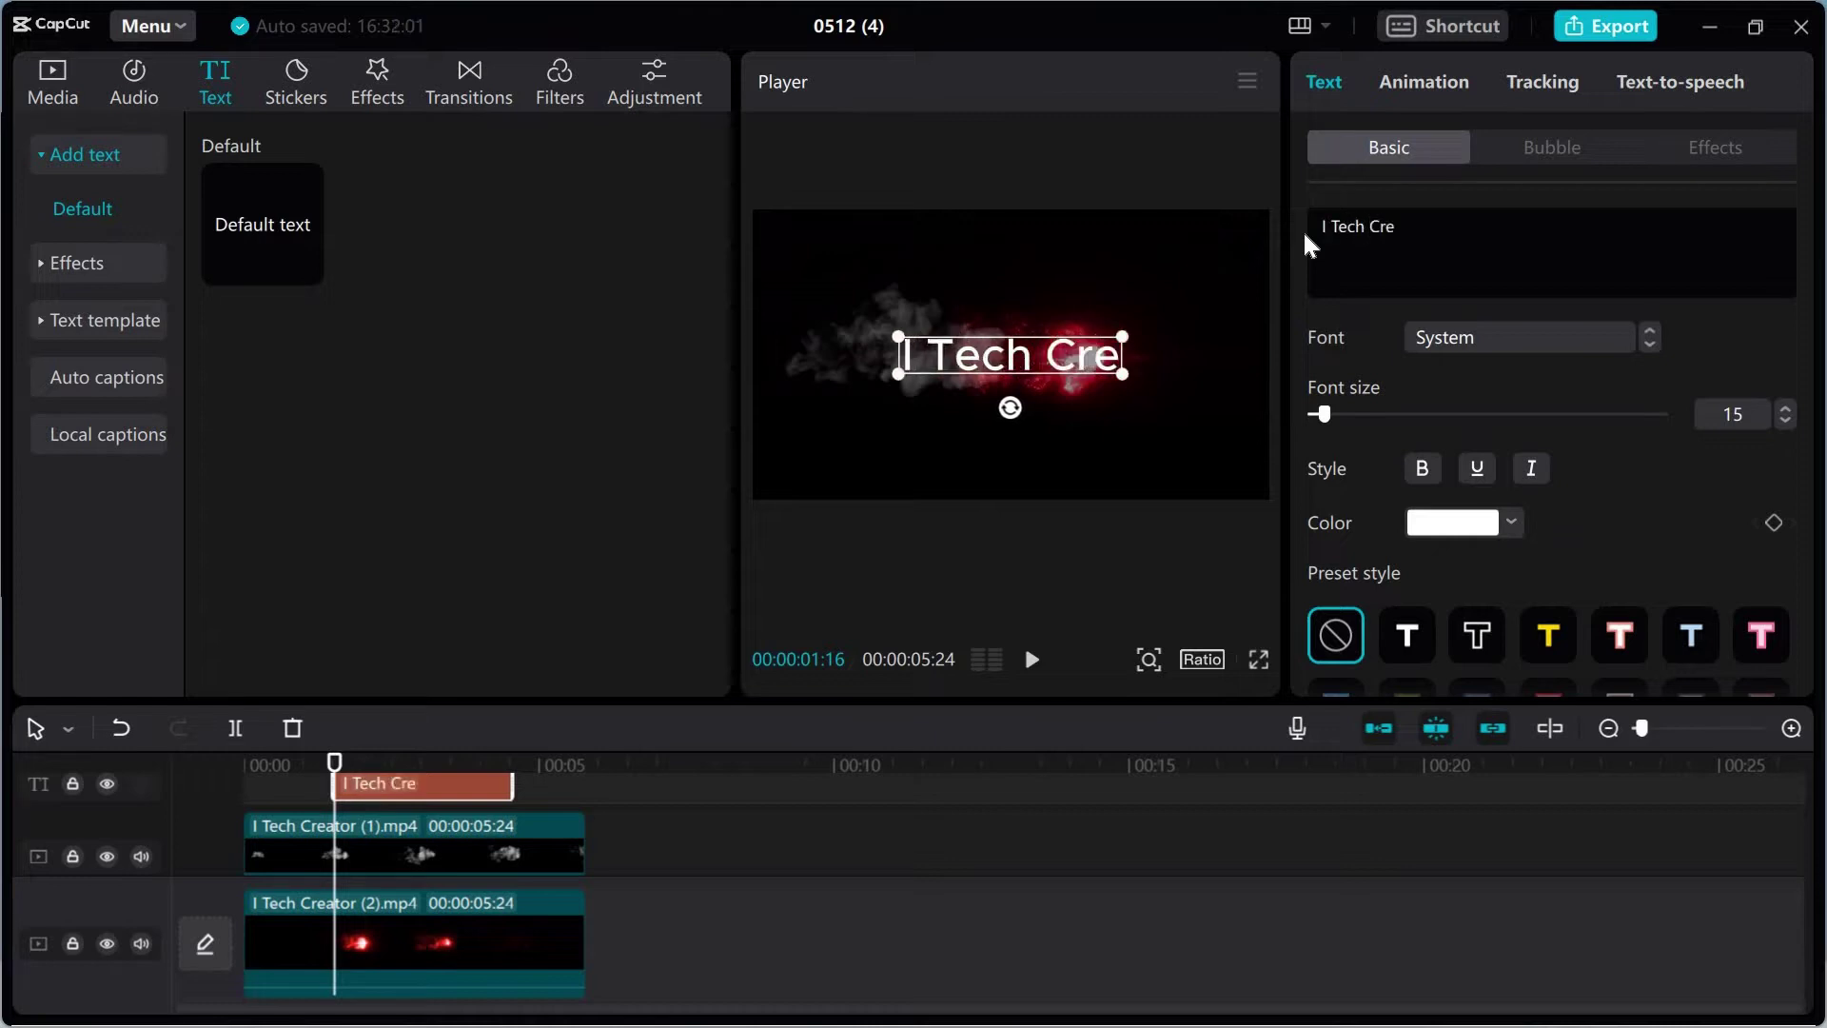
{"action": "type", "text": "ator"}
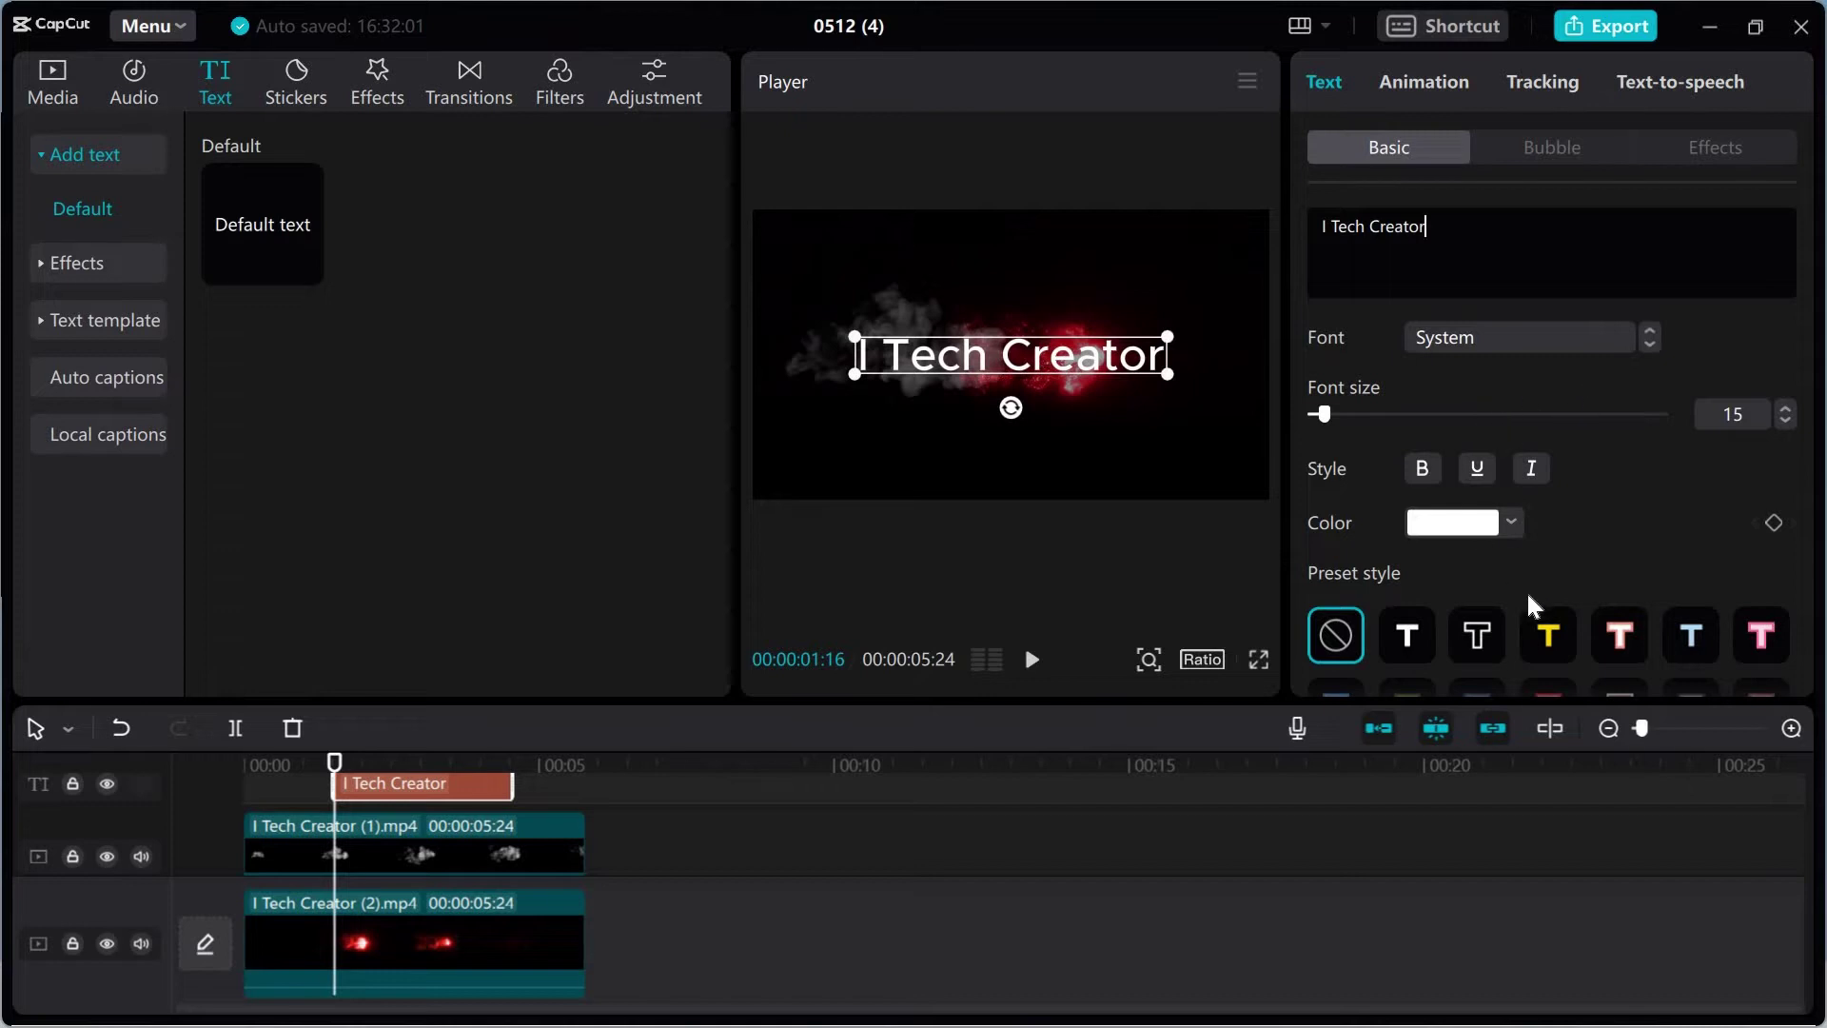
Expand the preset styles and apply the orange one with the red shadow to the title
{"action": "scroll", "coordinate": [1521, 612], "scroll_direction": "down", "scroll_amount": 2}
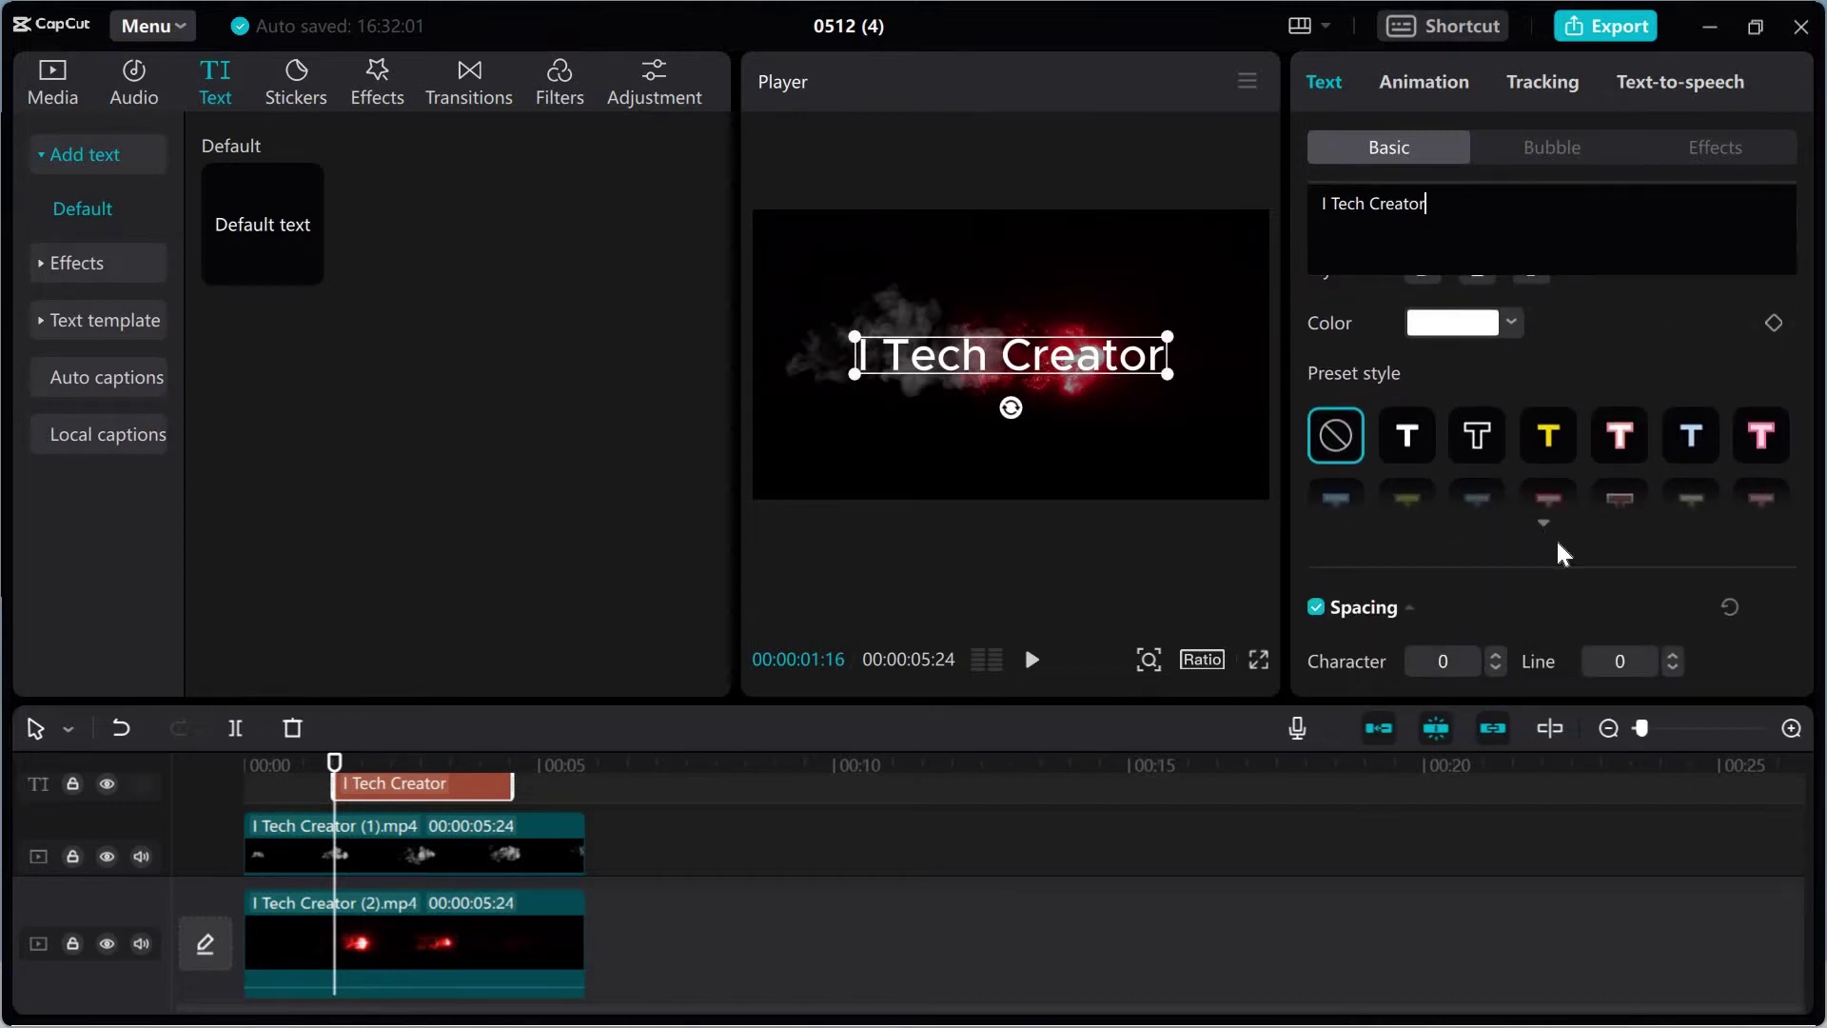
{"action": "left_click", "coordinate": [1546, 521]}
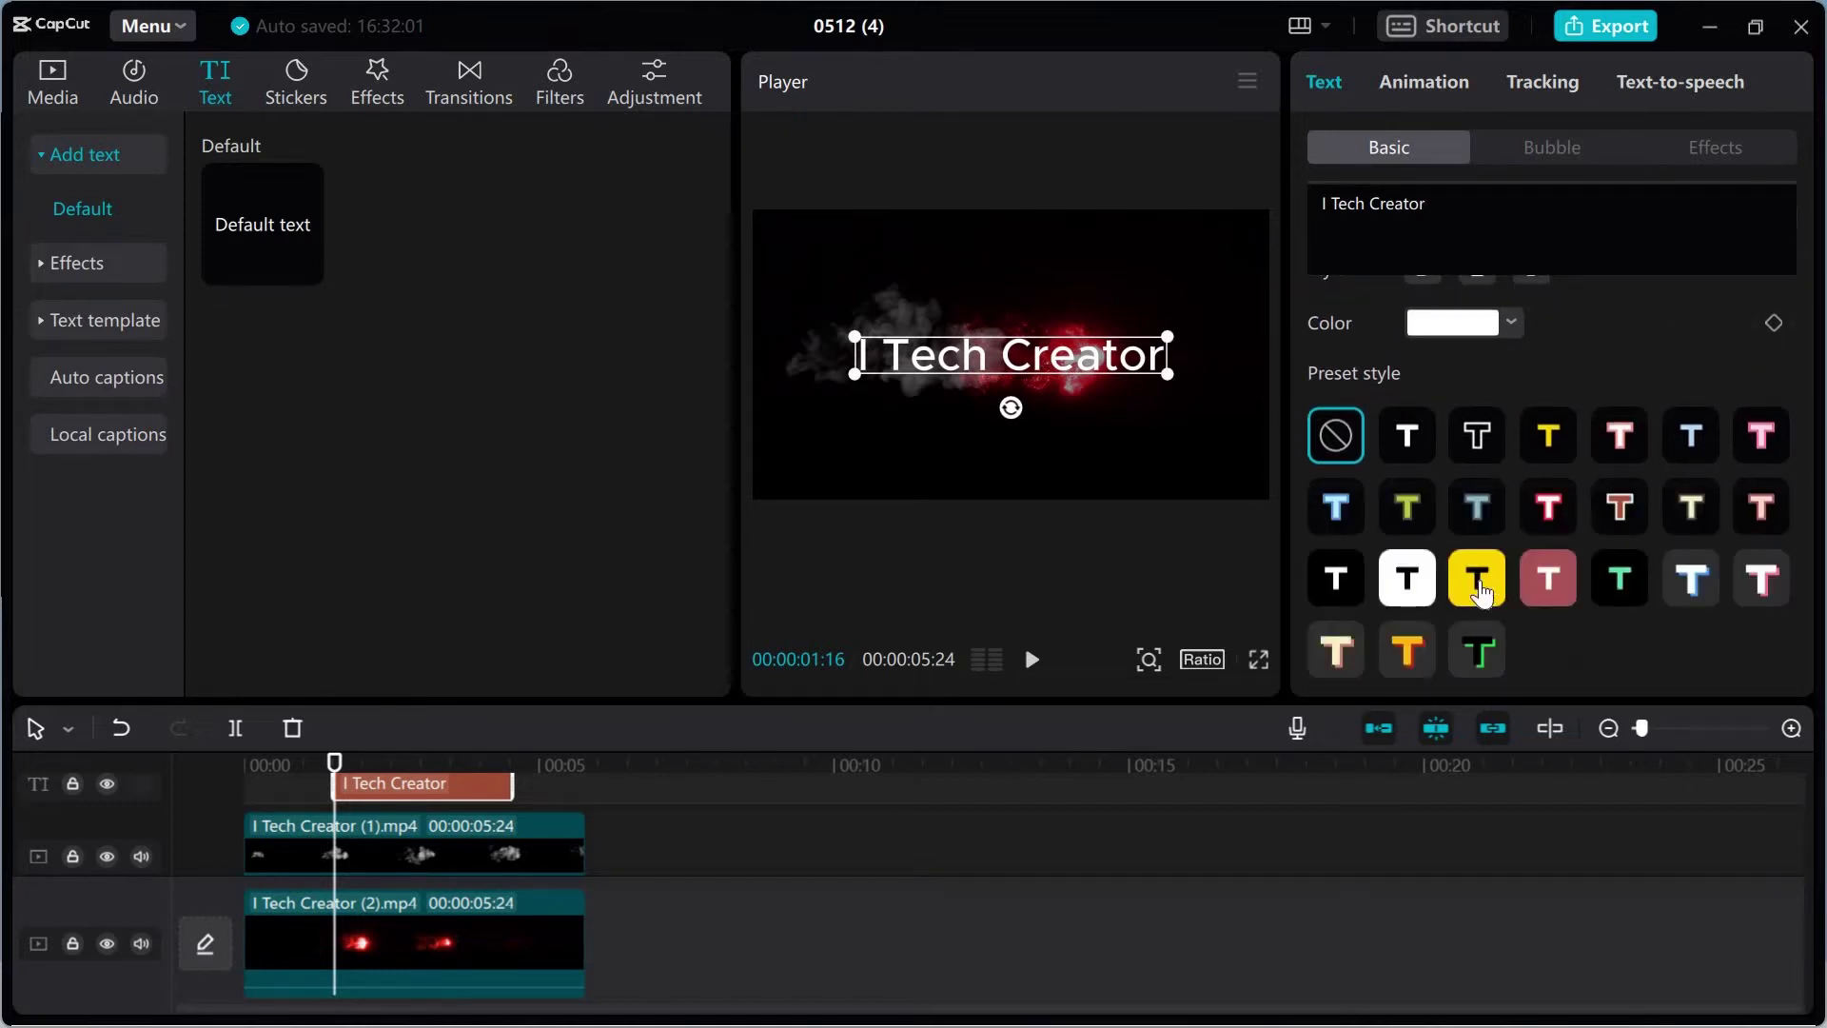
{"action": "scroll", "coordinate": [1405, 566], "scroll_direction": "down", "scroll_amount": 1}
{"action": "left_click", "coordinate": [1407, 547]}
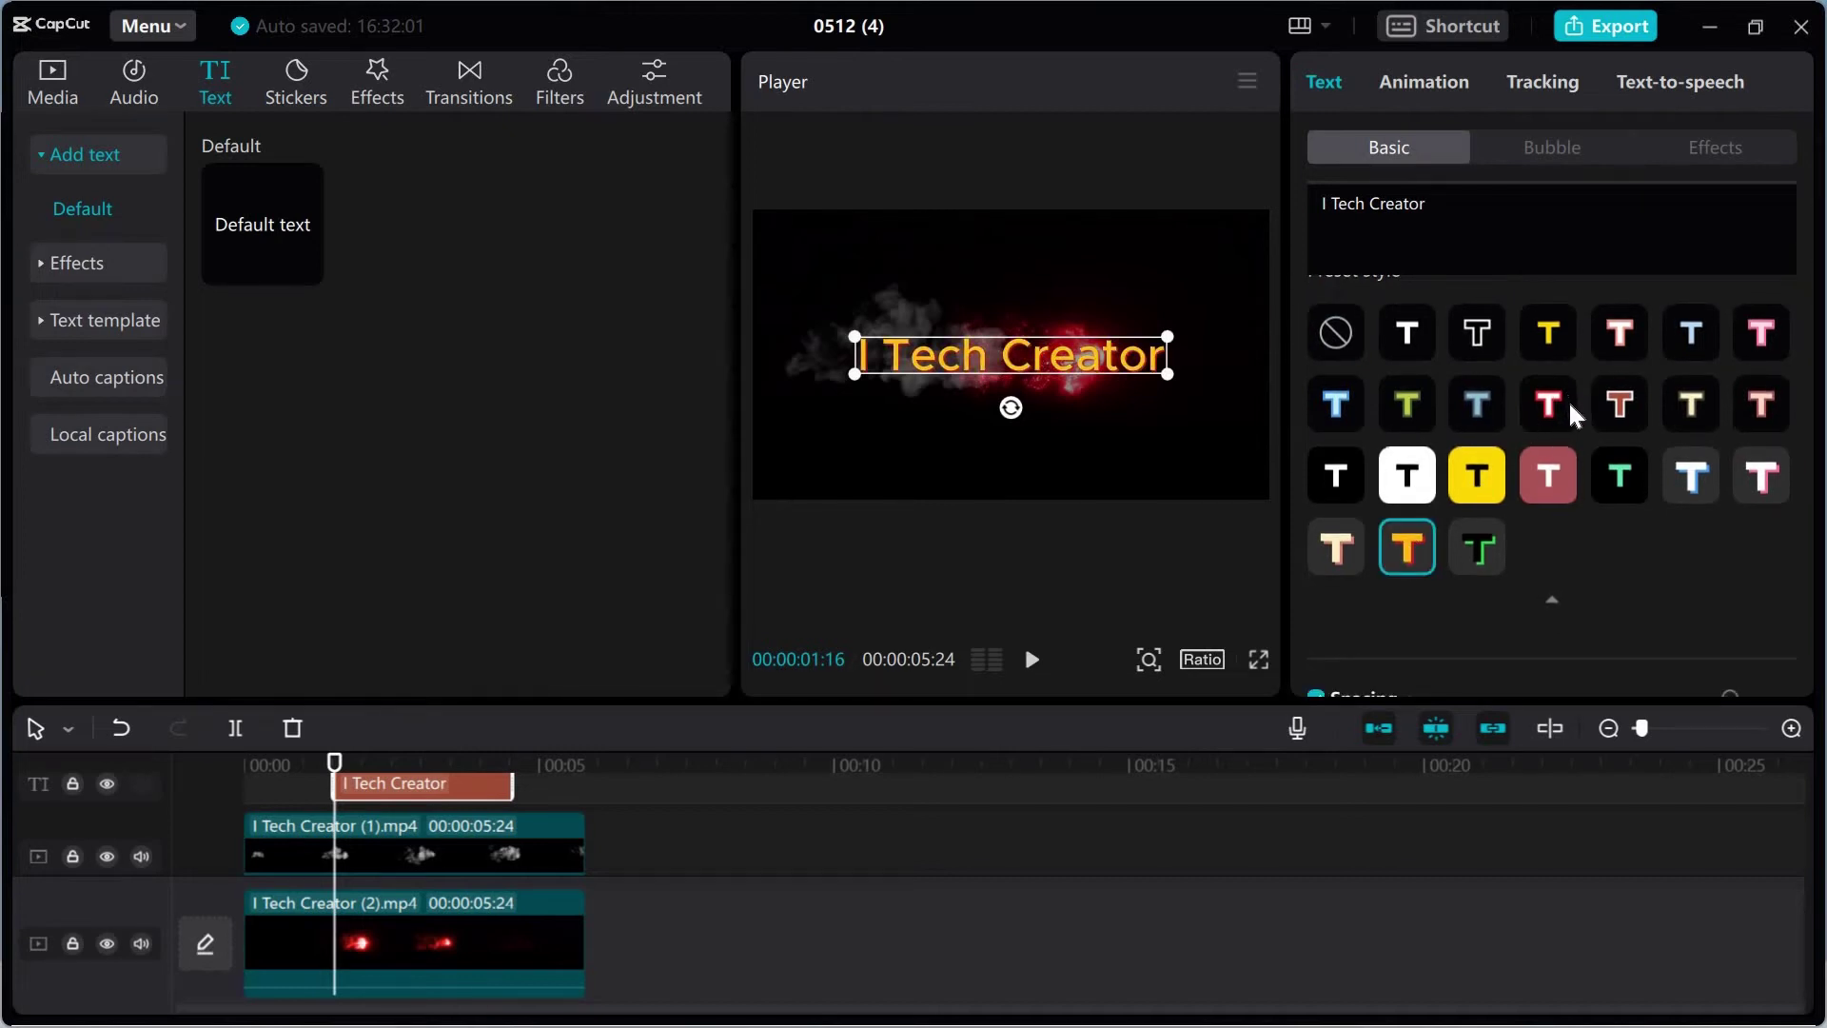
Change the title's font to Algerian and enlarge the text slightly in the preview
{"action": "scroll", "coordinate": [1570, 414], "scroll_direction": "up", "scroll_amount": 3}
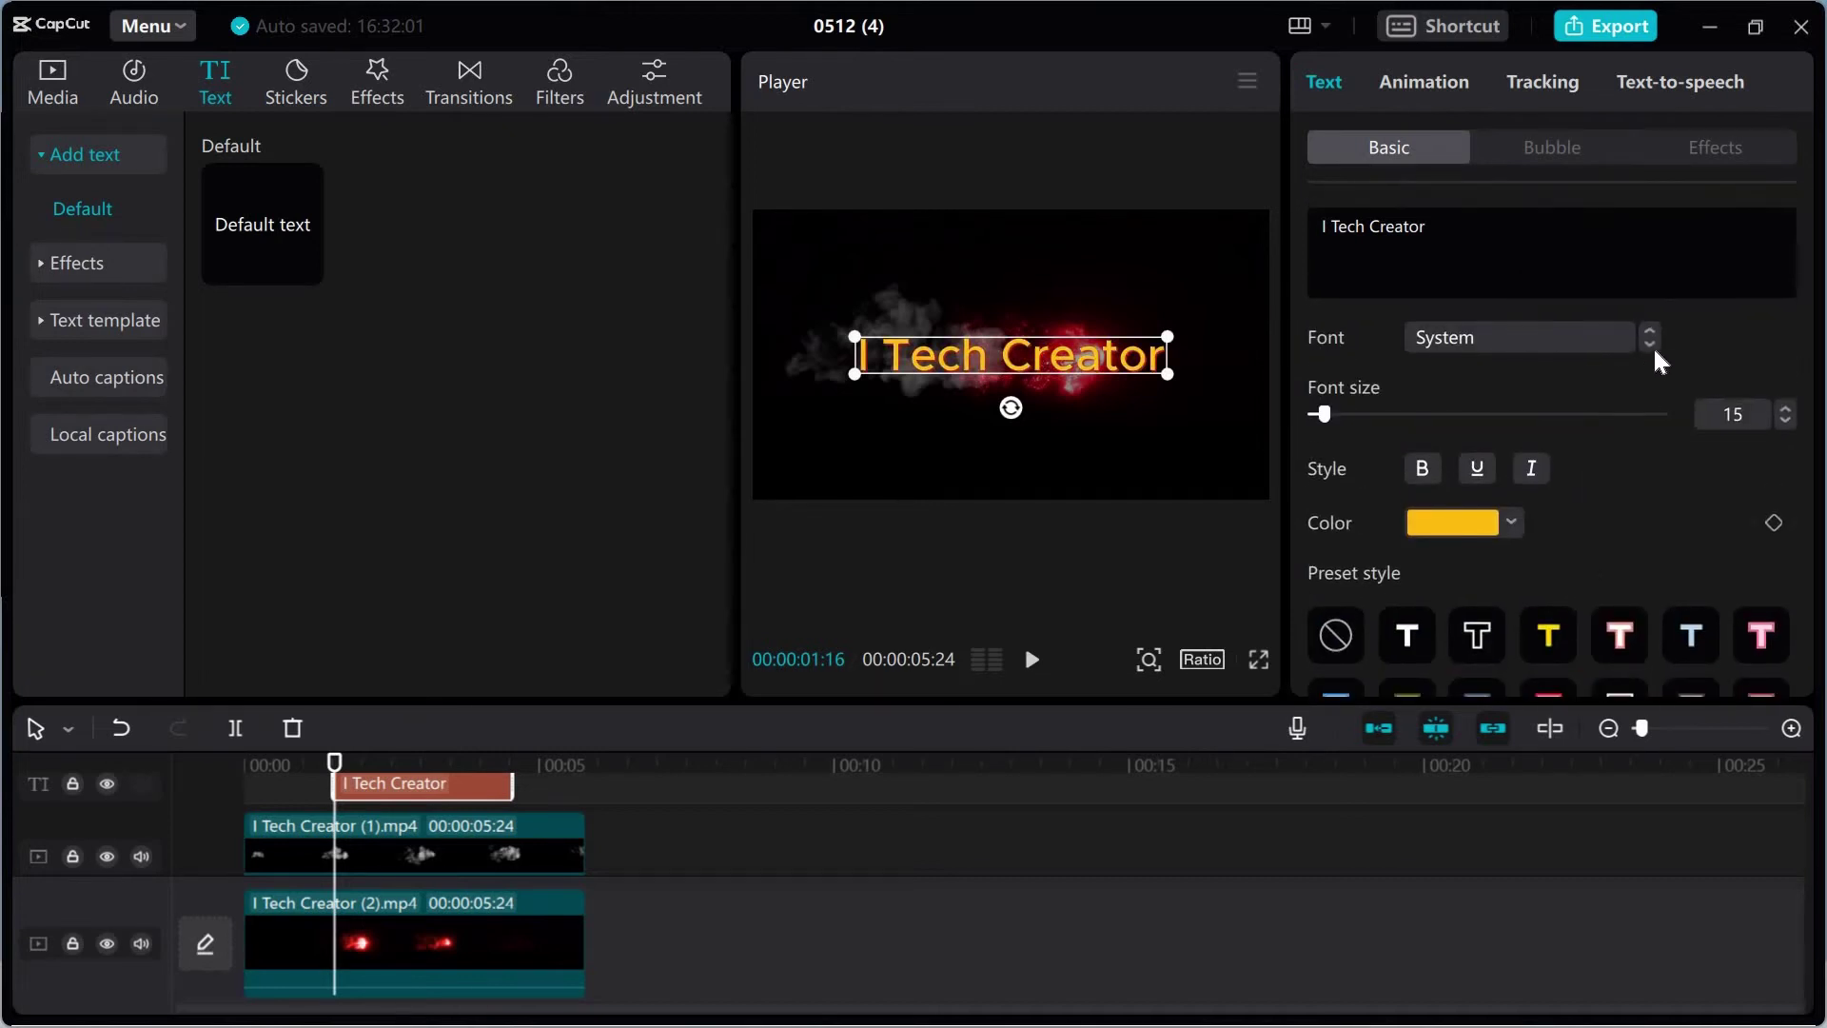
{"action": "left_click", "coordinate": [1655, 352]}
{"action": "left_click", "coordinate": [1654, 352]}
{"action": "left_click", "coordinate": [1655, 352]}
{"action": "left_click", "coordinate": [1655, 352]}
{"action": "left_click", "coordinate": [1655, 352]}
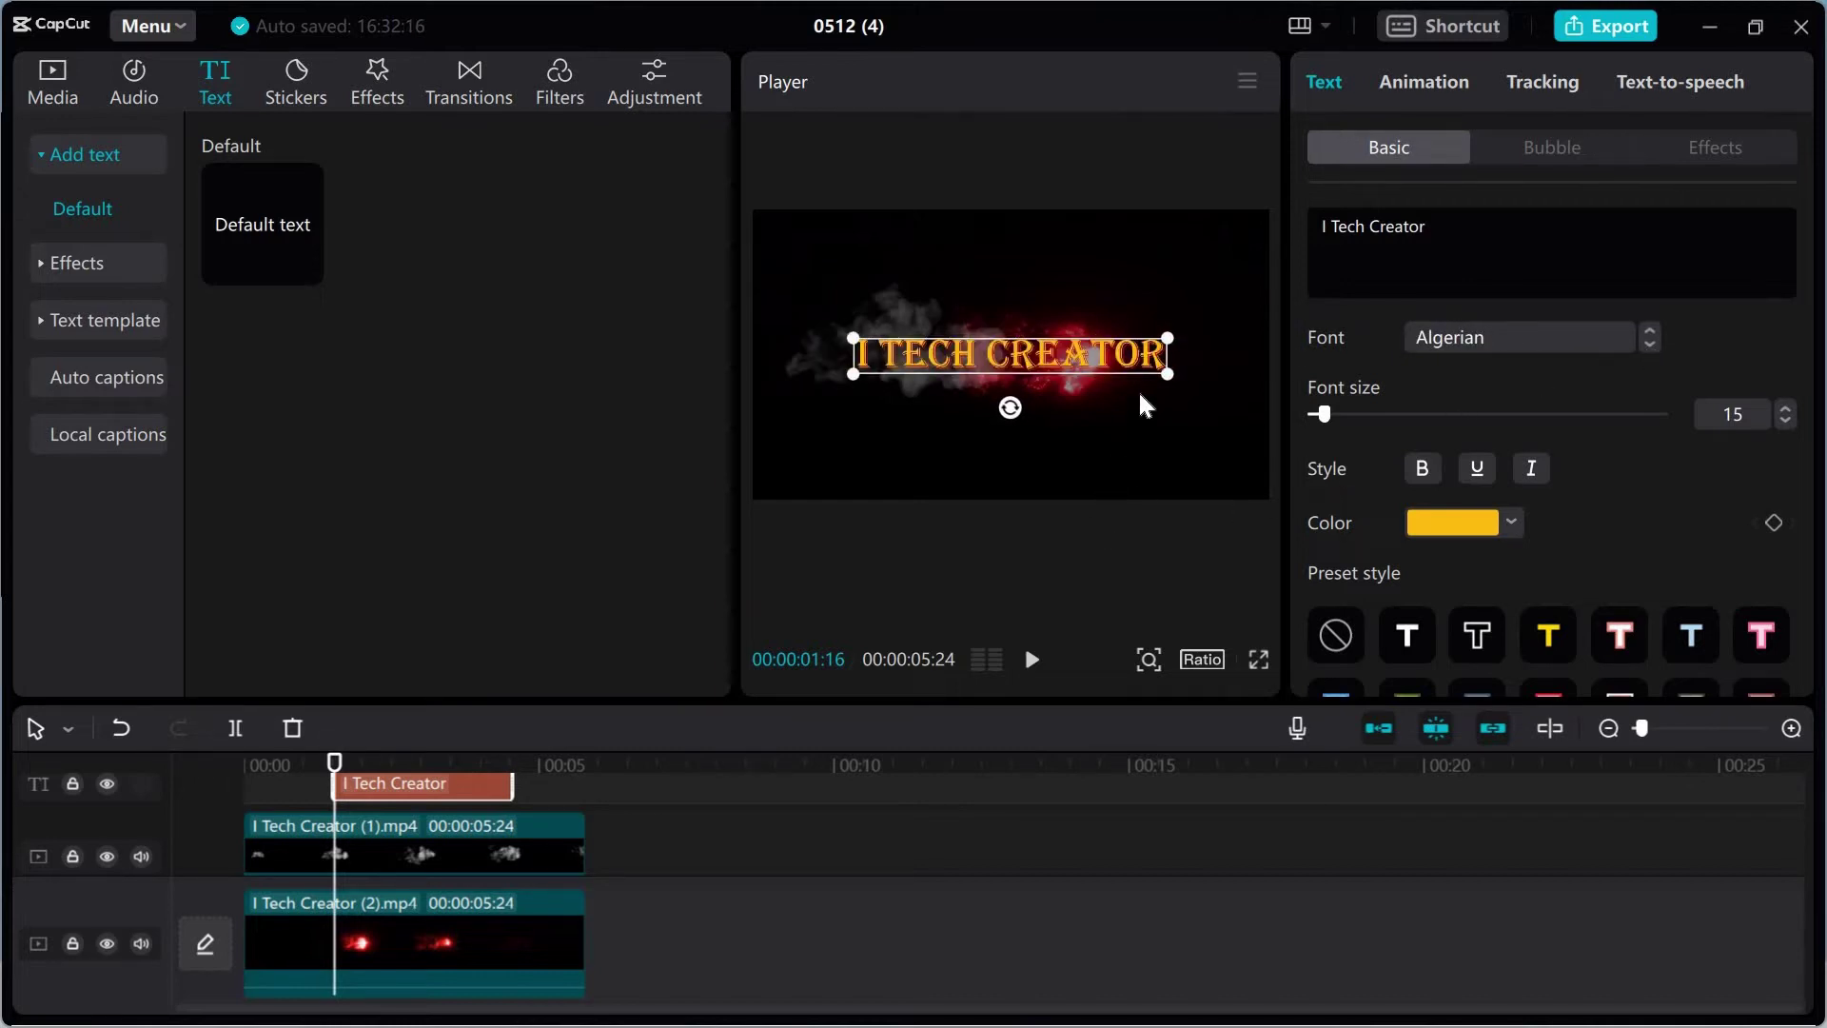
{"action": "left_click_drag", "start_coordinate": [1167, 374], "coordinate": [1182, 378]}
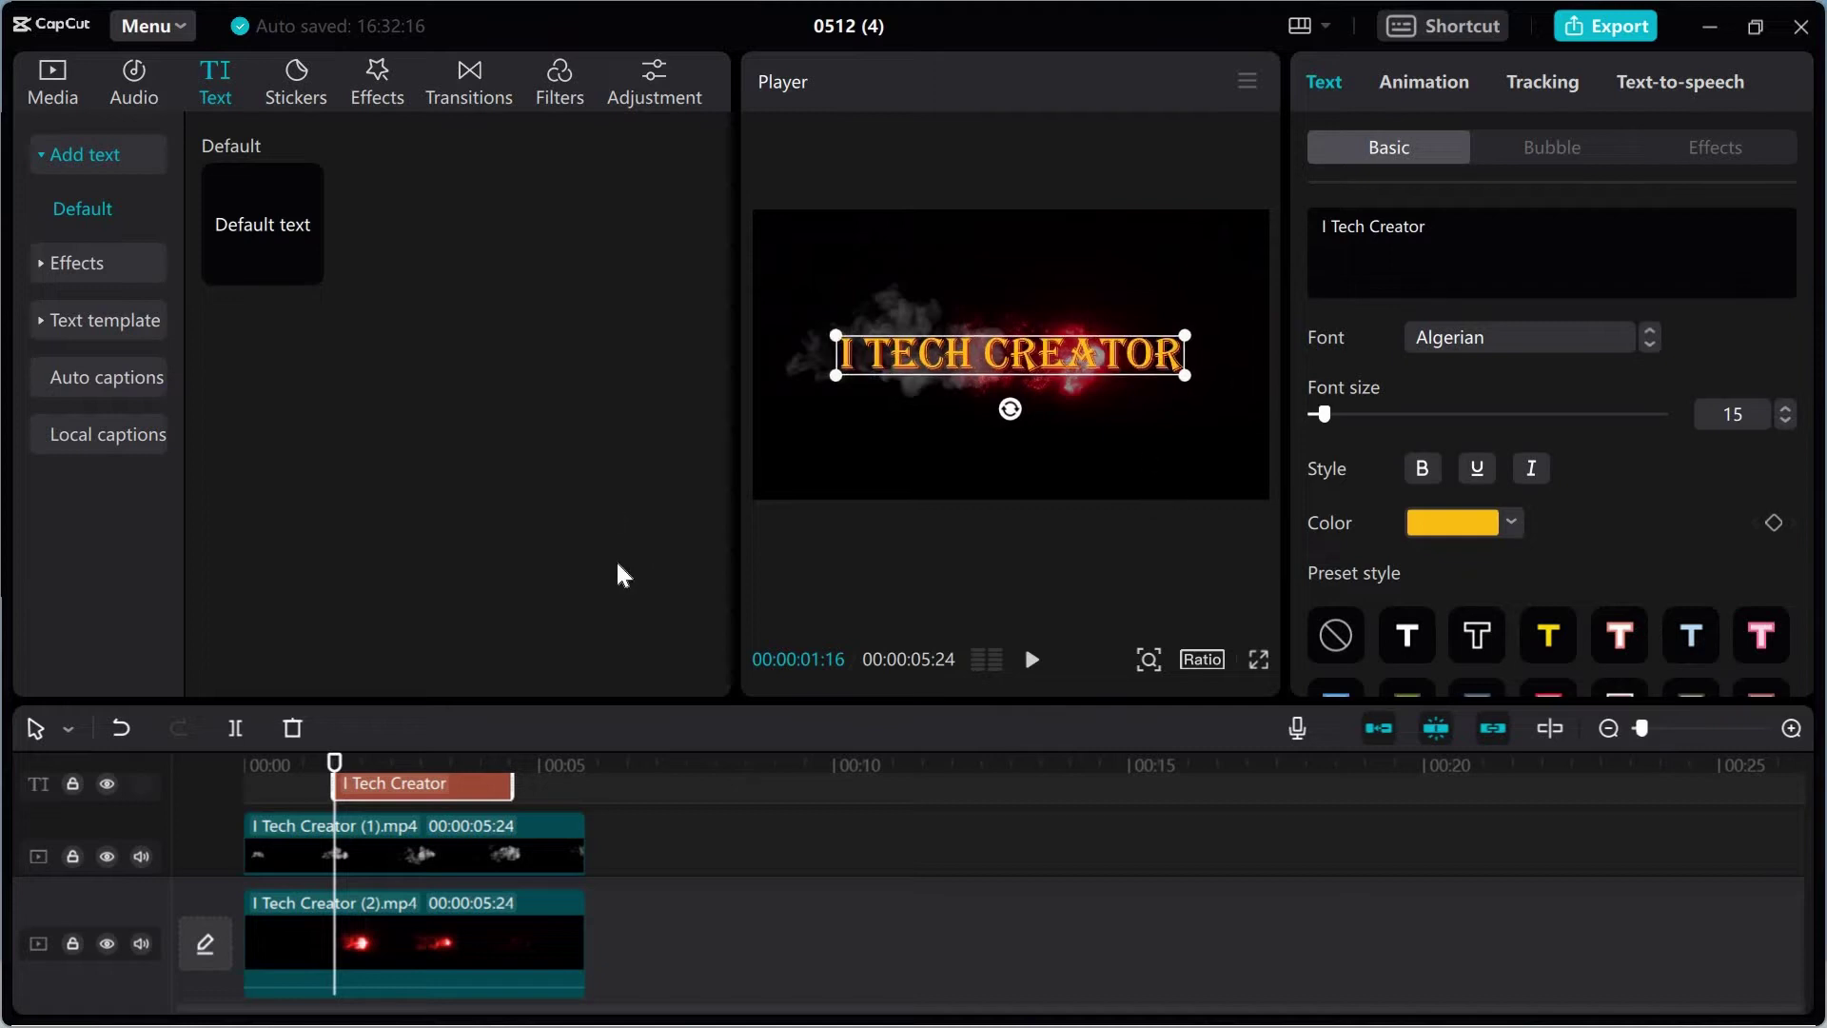
Play a short part of the timeline from 00:00:01:16 to check the title over the smoke
{"action": "left_click", "coordinate": [449, 837]}
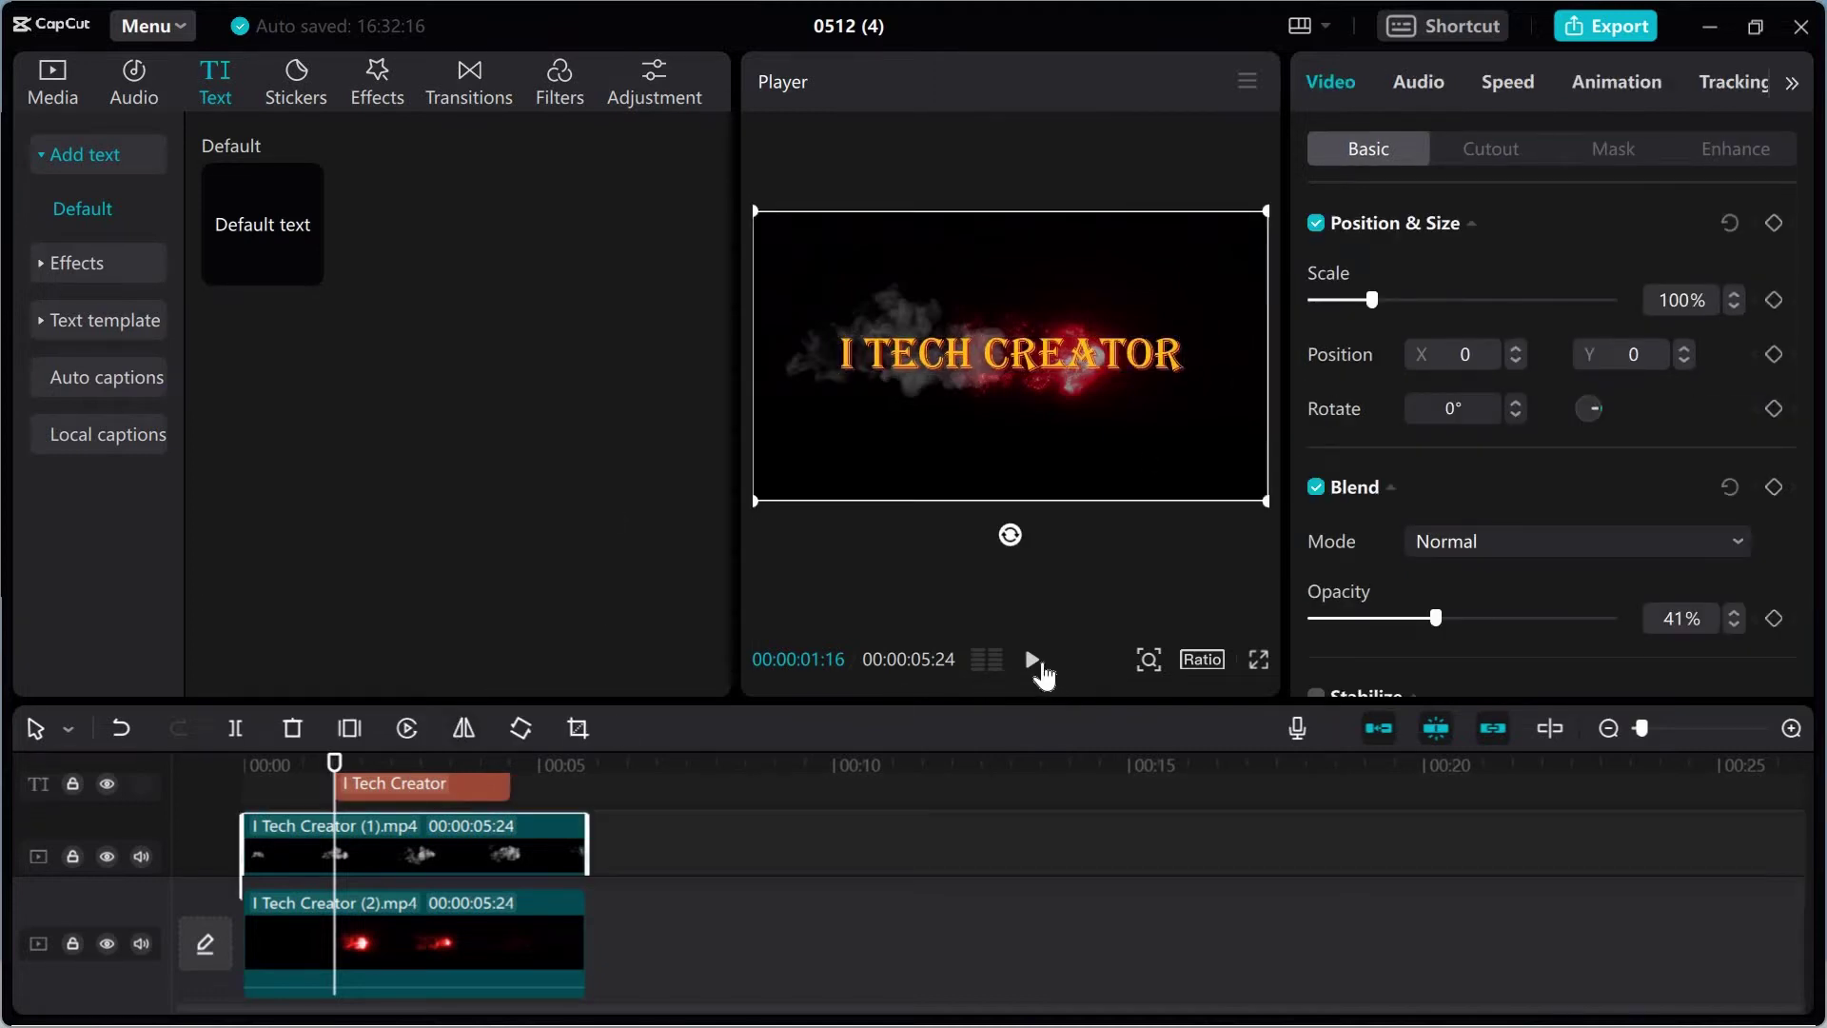
{"action": "left_click", "coordinate": [1036, 662]}
{"action": "left_click", "coordinate": [1036, 663]}
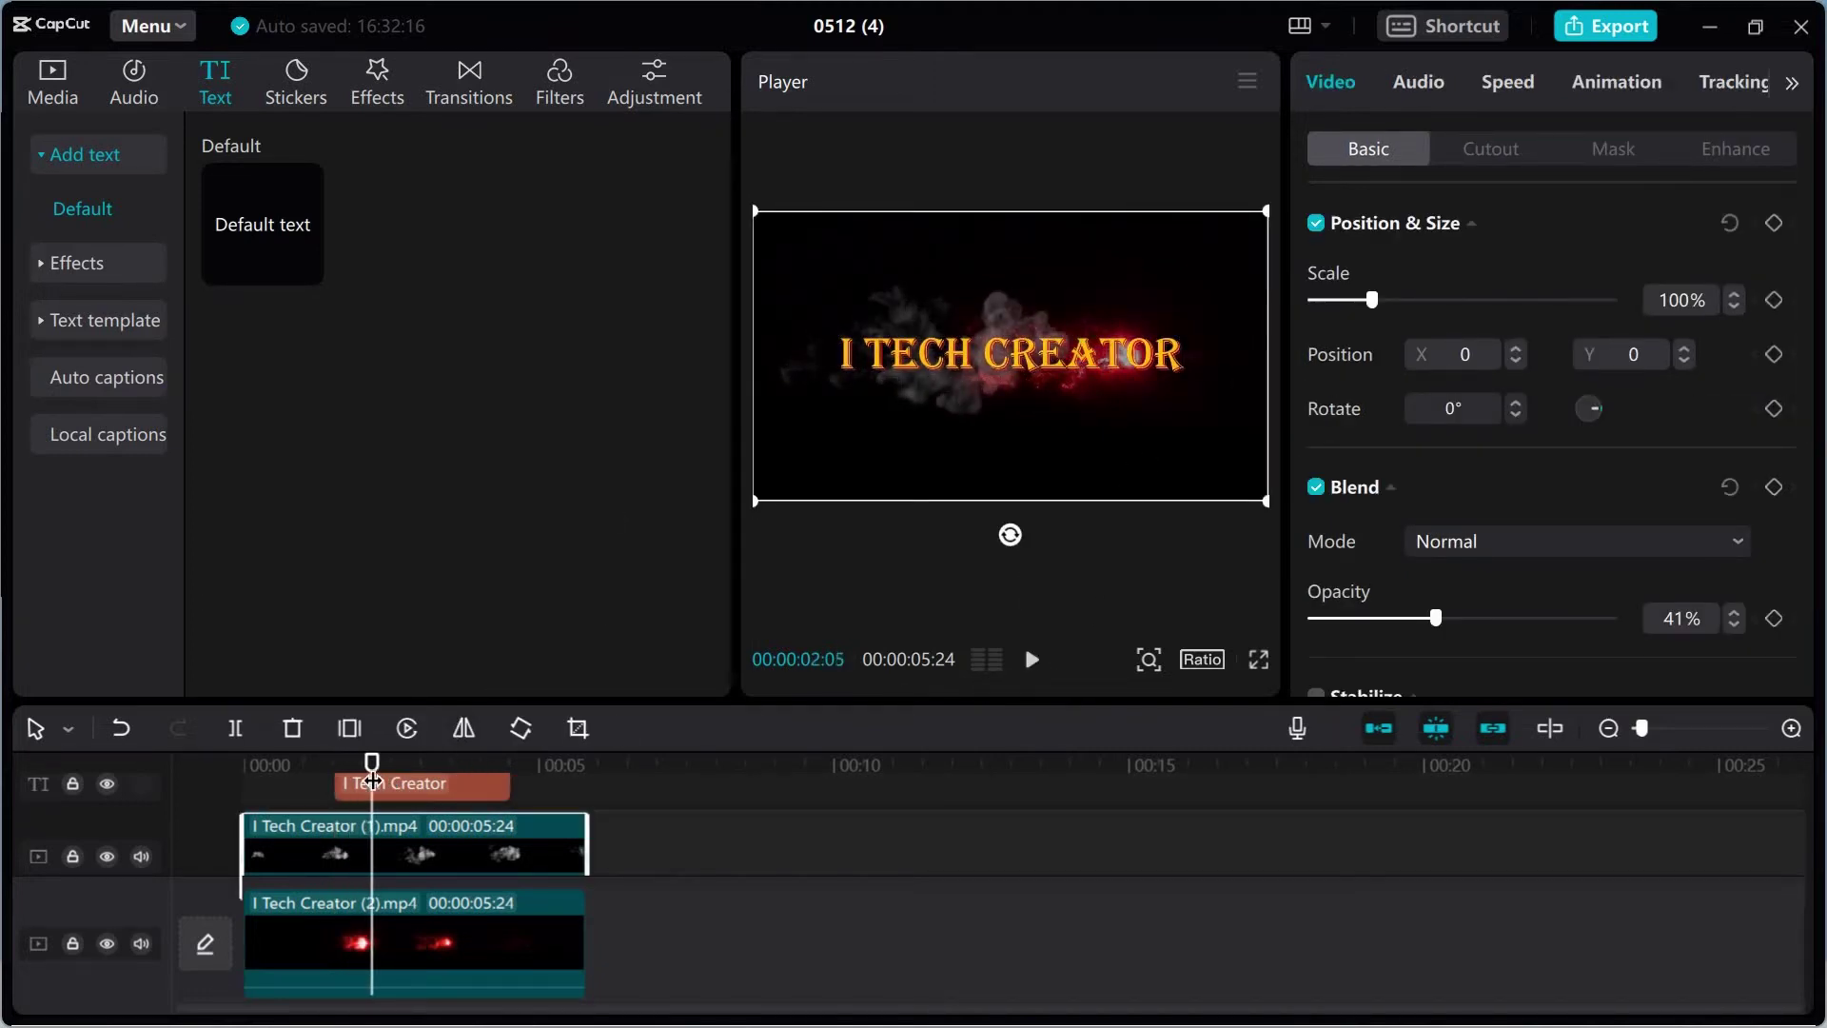
{"action": "left_click", "coordinate": [372, 778]}
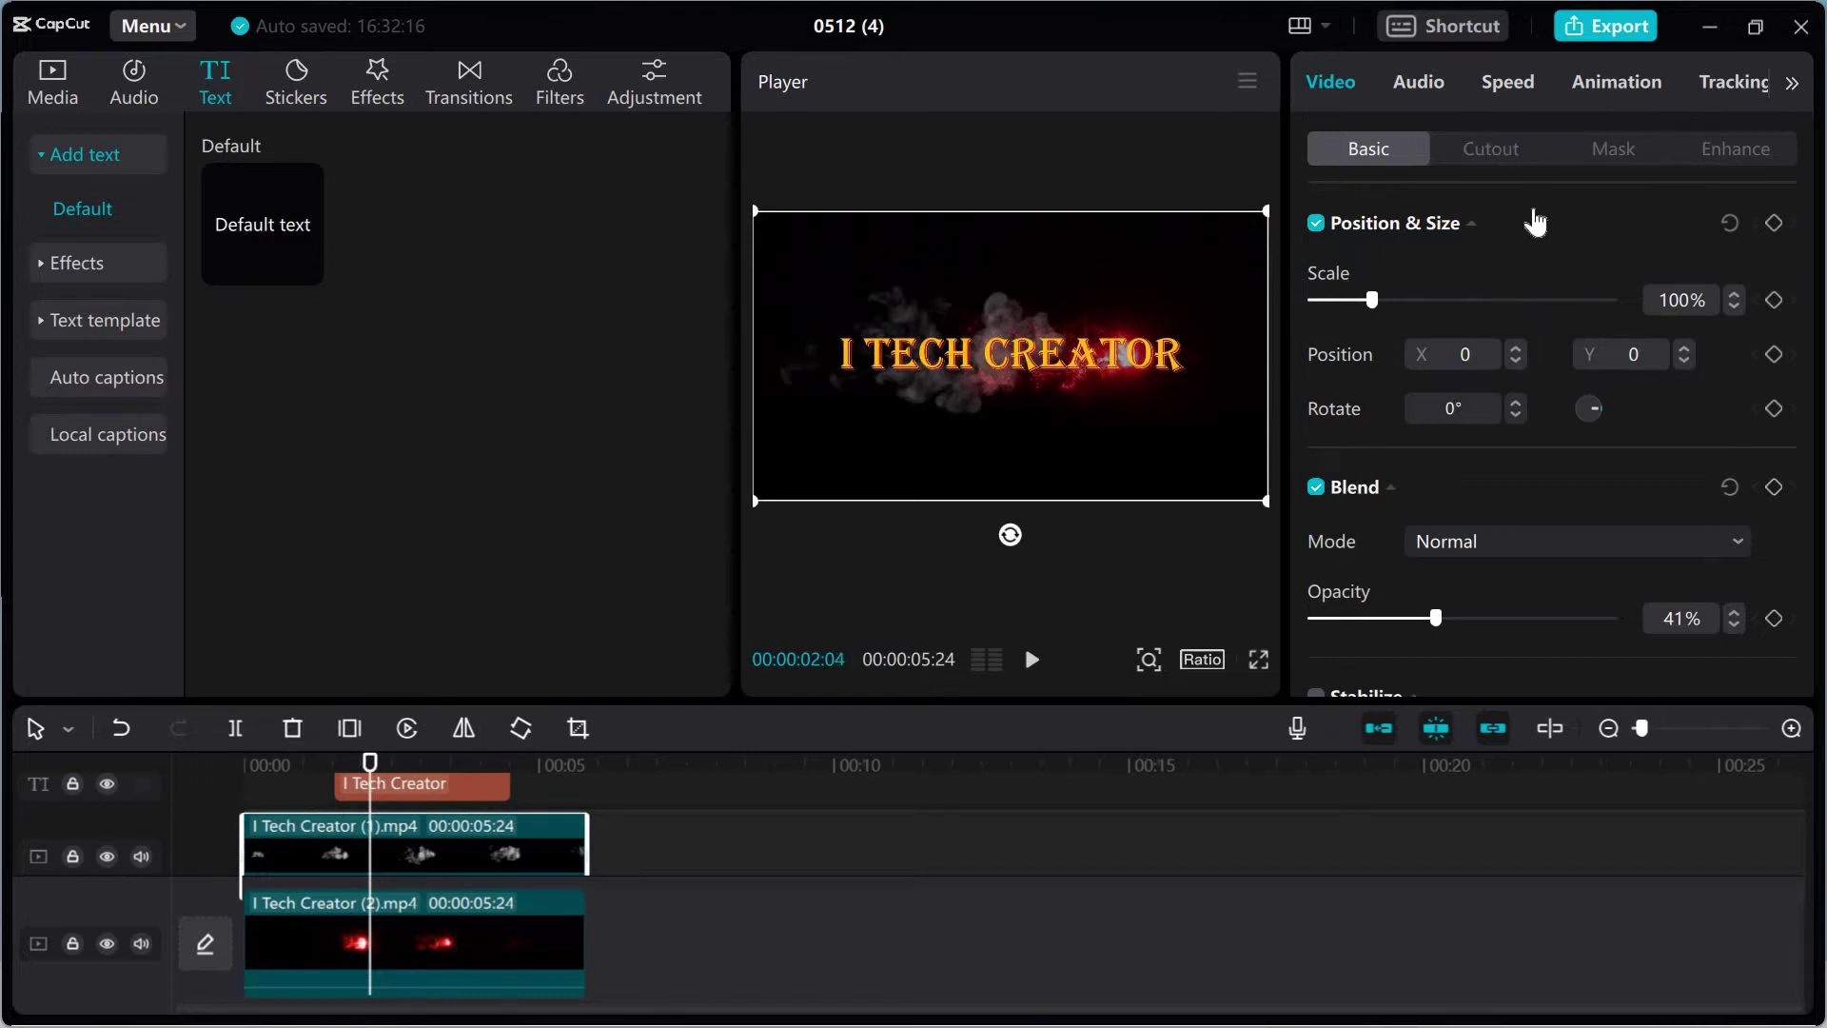
Apply the multicoloured "Chro...ling" animation to the title as both its In and Out animation
{"action": "left_click", "coordinate": [415, 791]}
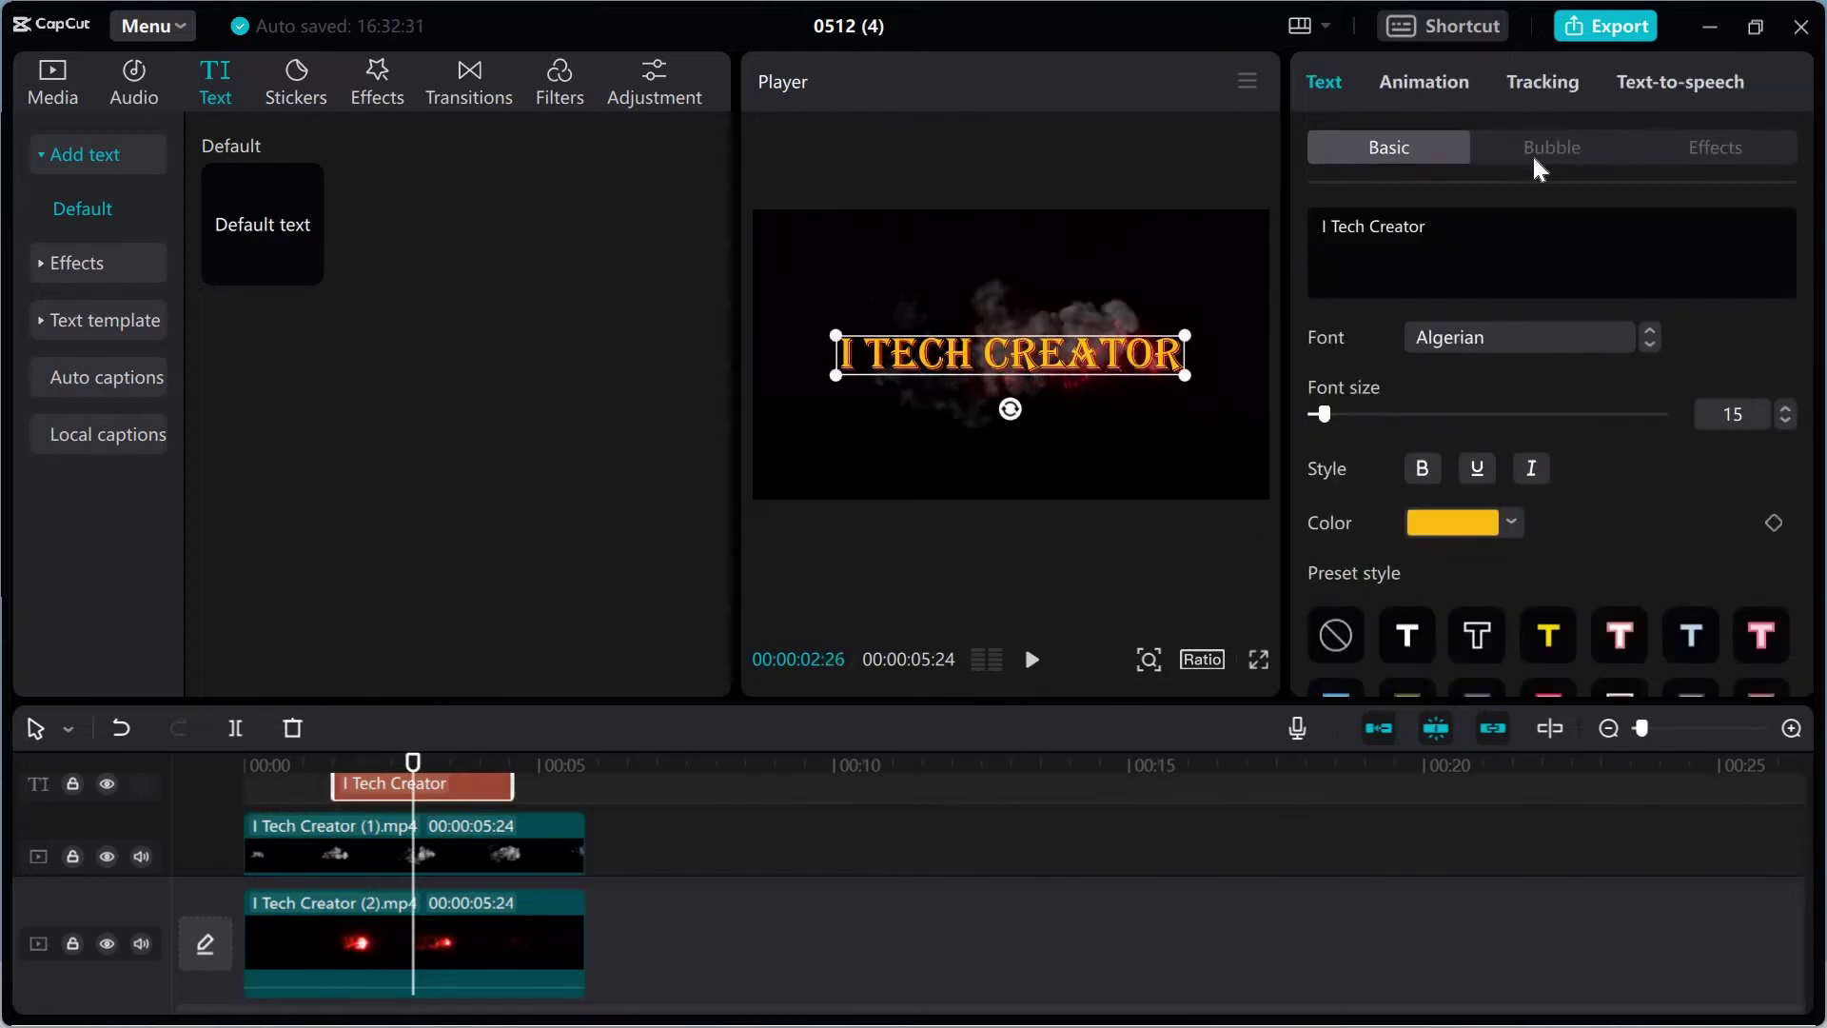
{"action": "left_click", "coordinate": [1443, 94]}
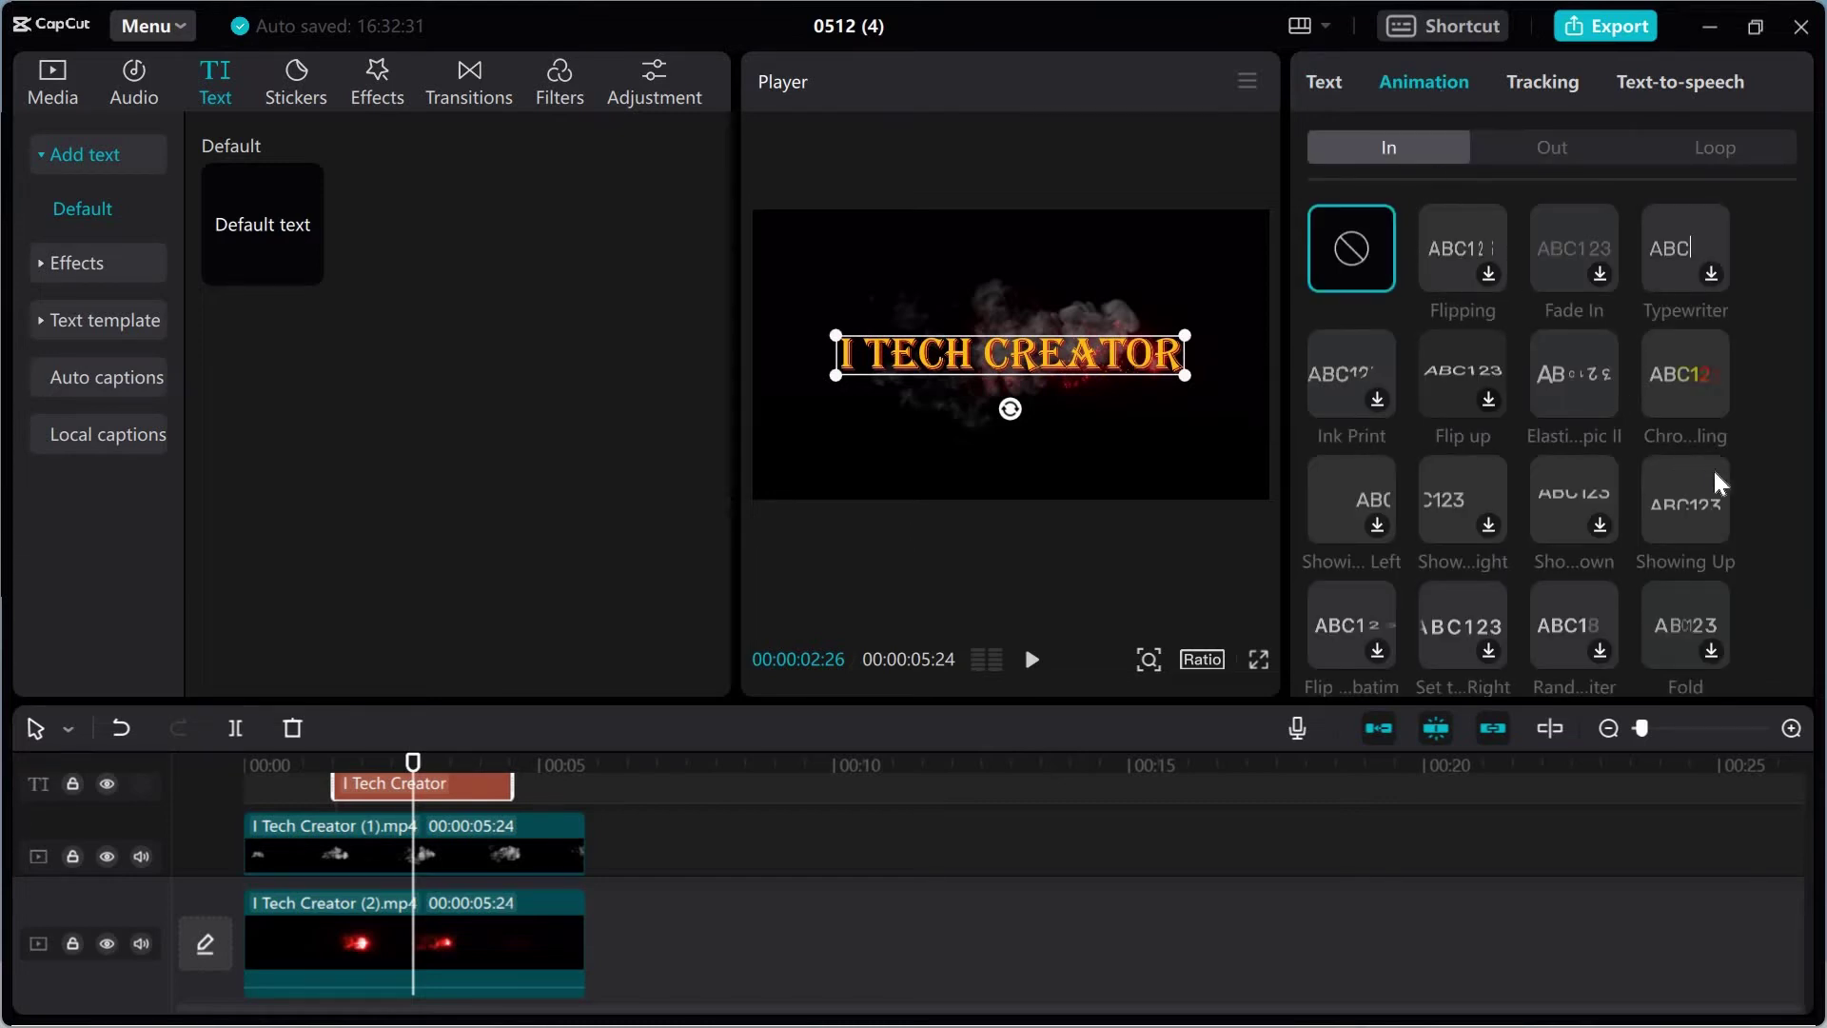
{"action": "left_click", "coordinate": [1690, 396]}
{"action": "left_click", "coordinate": [1554, 152]}
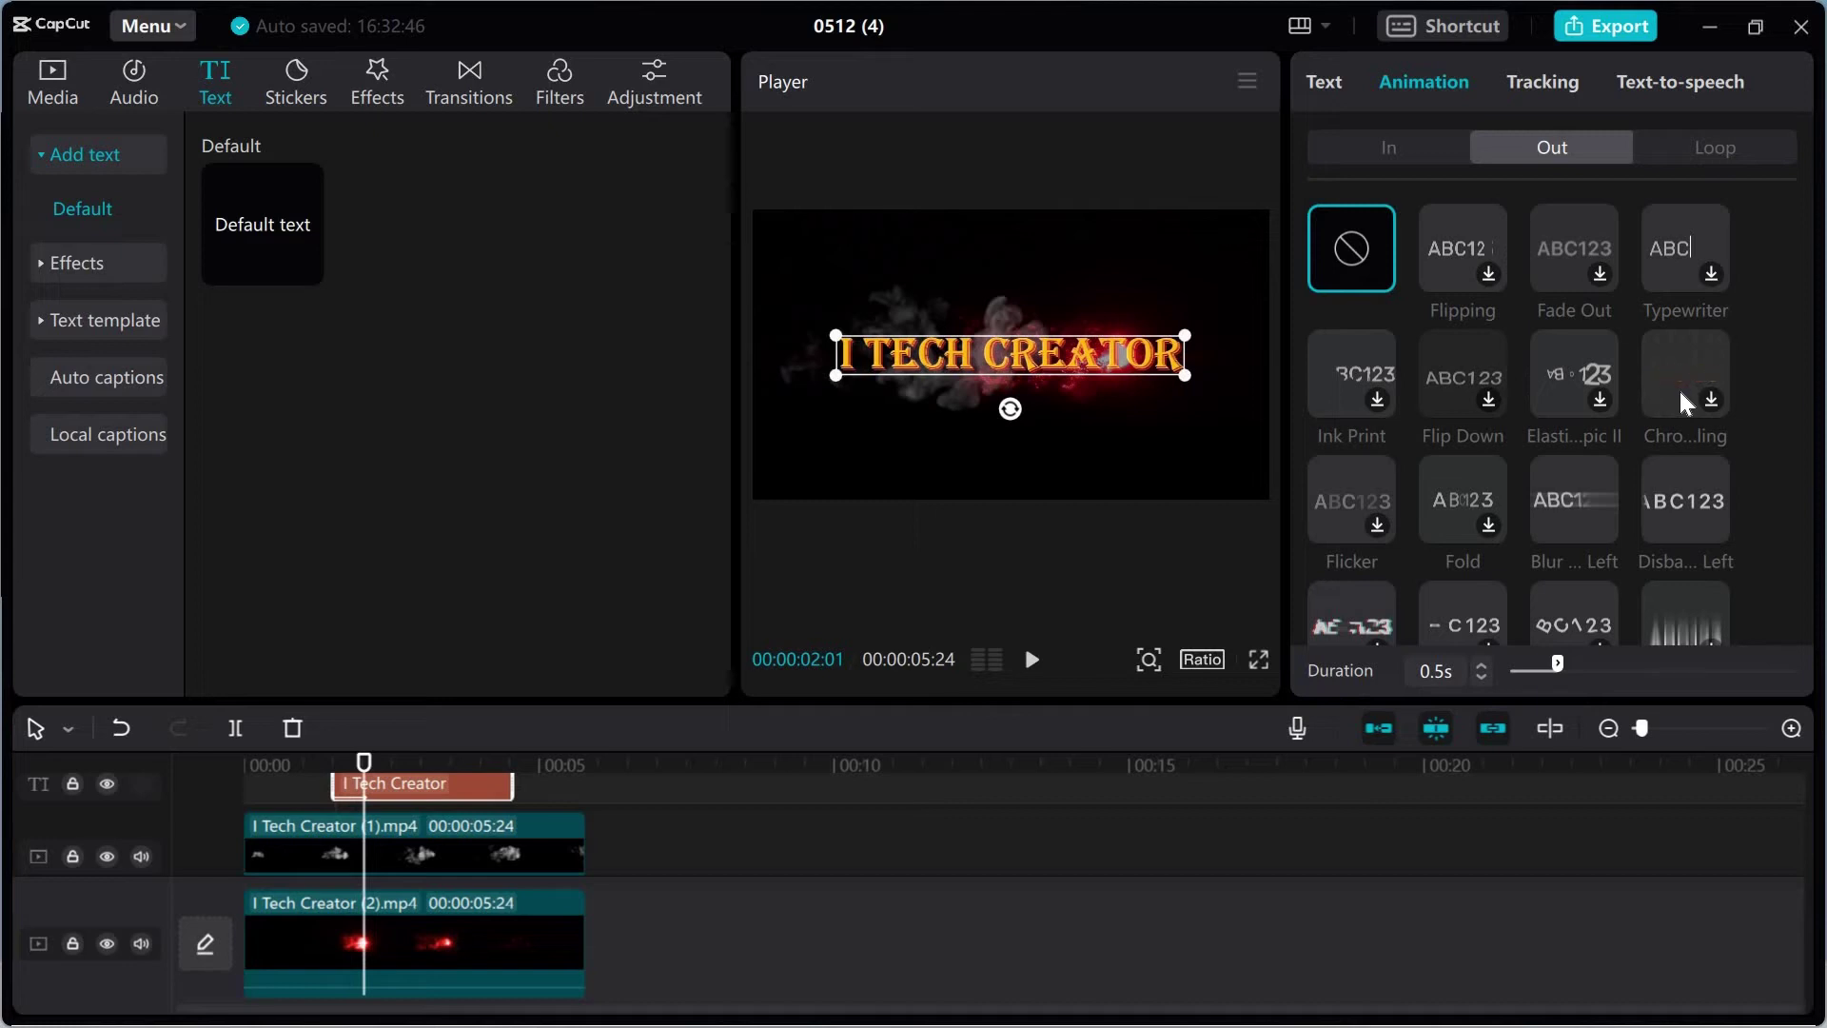
{"action": "left_click", "coordinate": [1682, 404]}
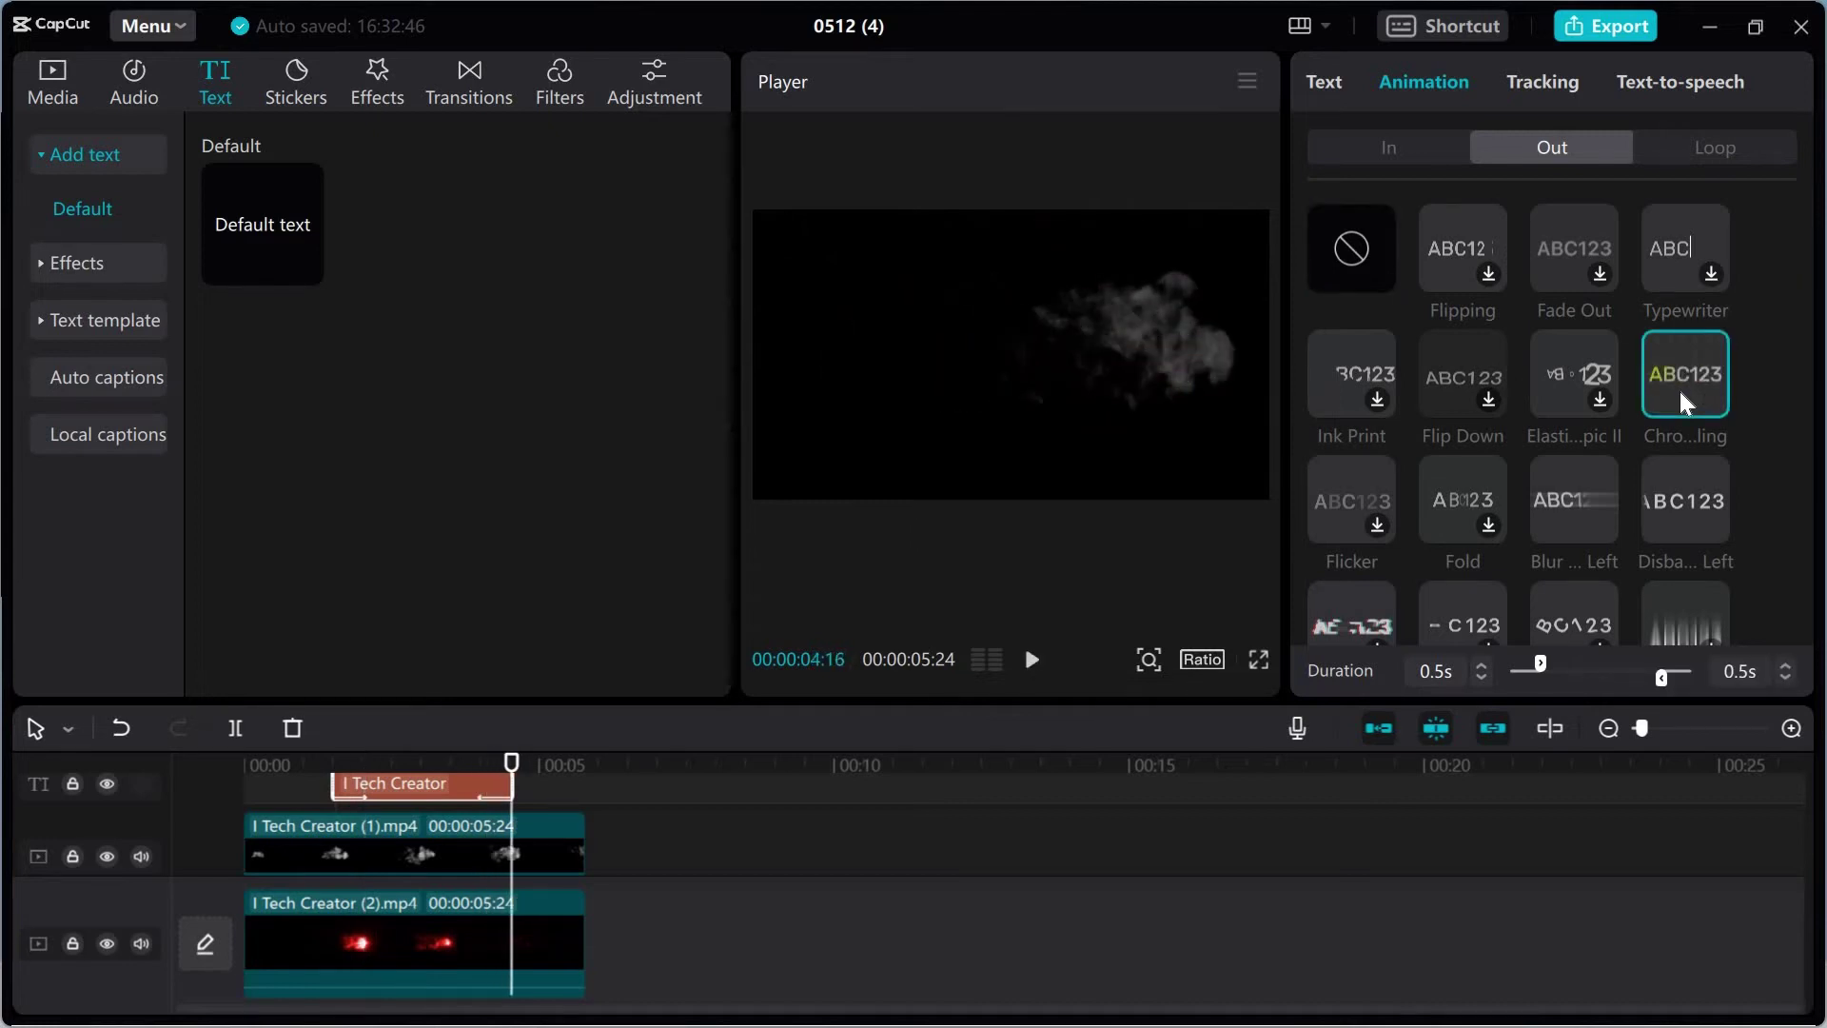
Apply the "Rand...lash" looping animation to the "I Tech Creator" title
{"action": "left_click", "coordinate": [1732, 150]}
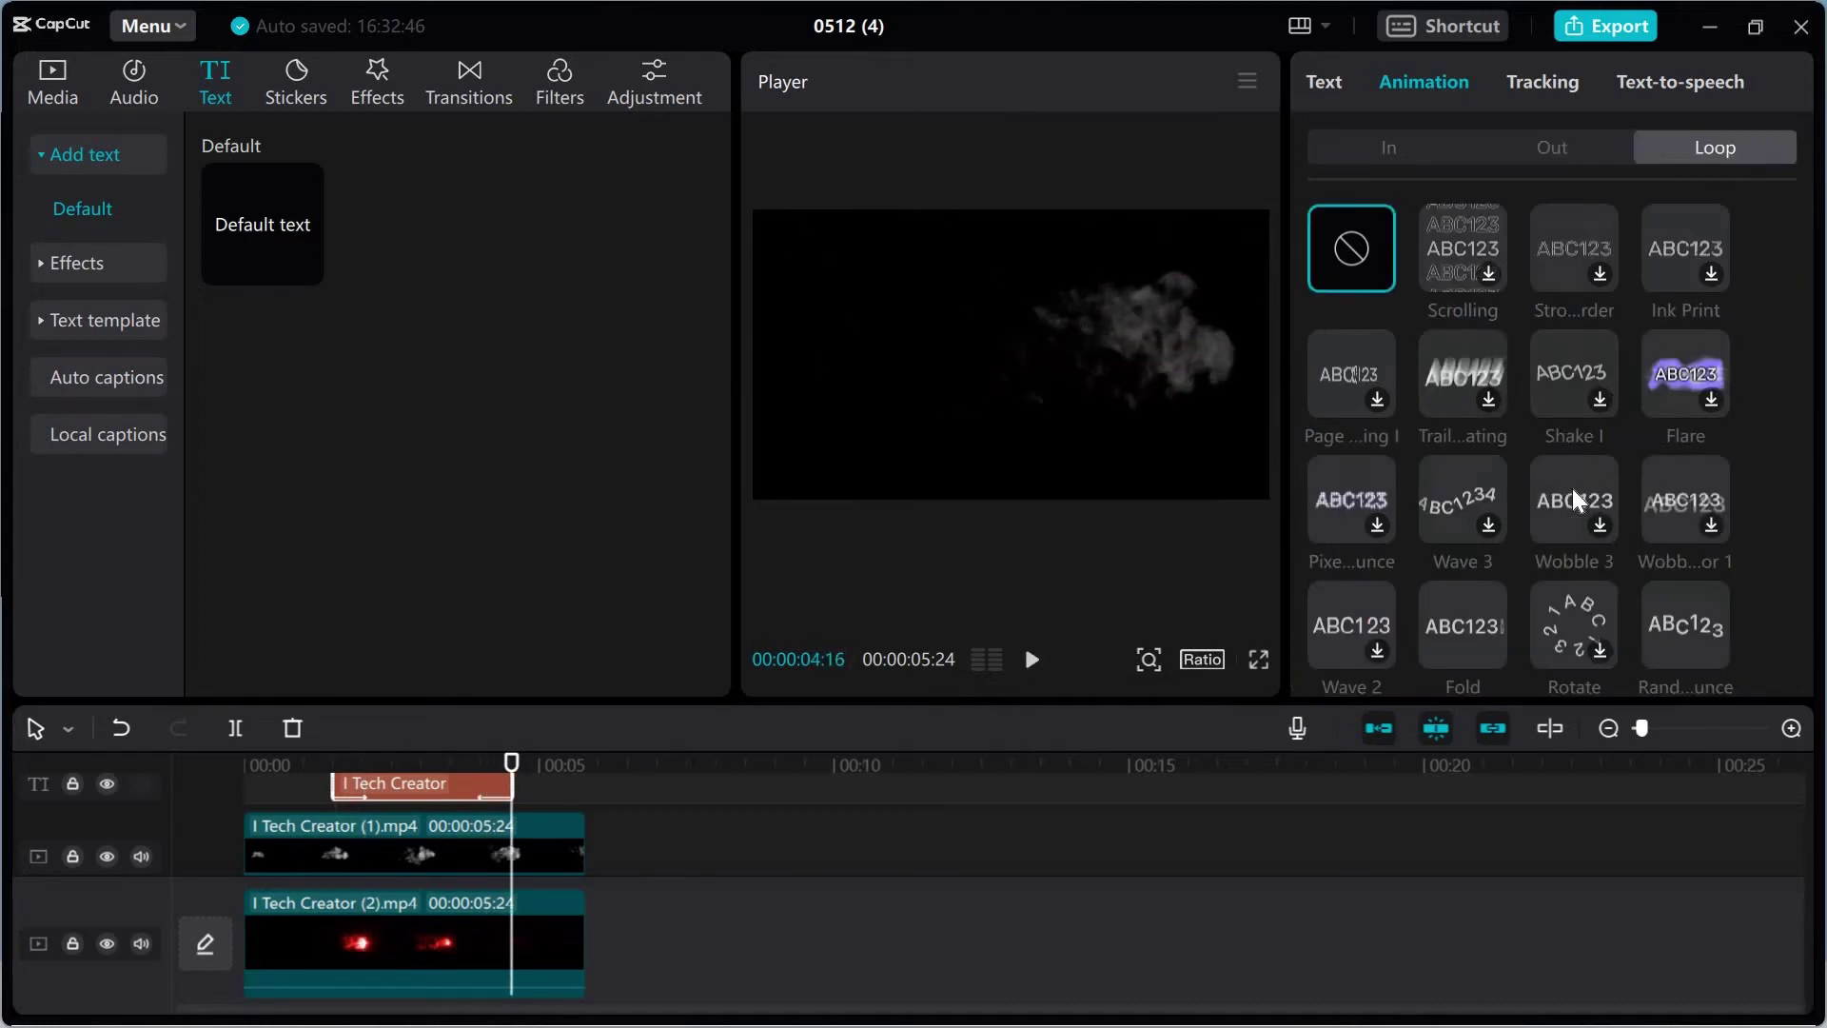
{"action": "scroll", "coordinate": [1561, 514], "scroll_direction": "down", "scroll_amount": 1}
{"action": "scroll", "coordinate": [1561, 514], "scroll_direction": "down", "scroll_amount": 2}
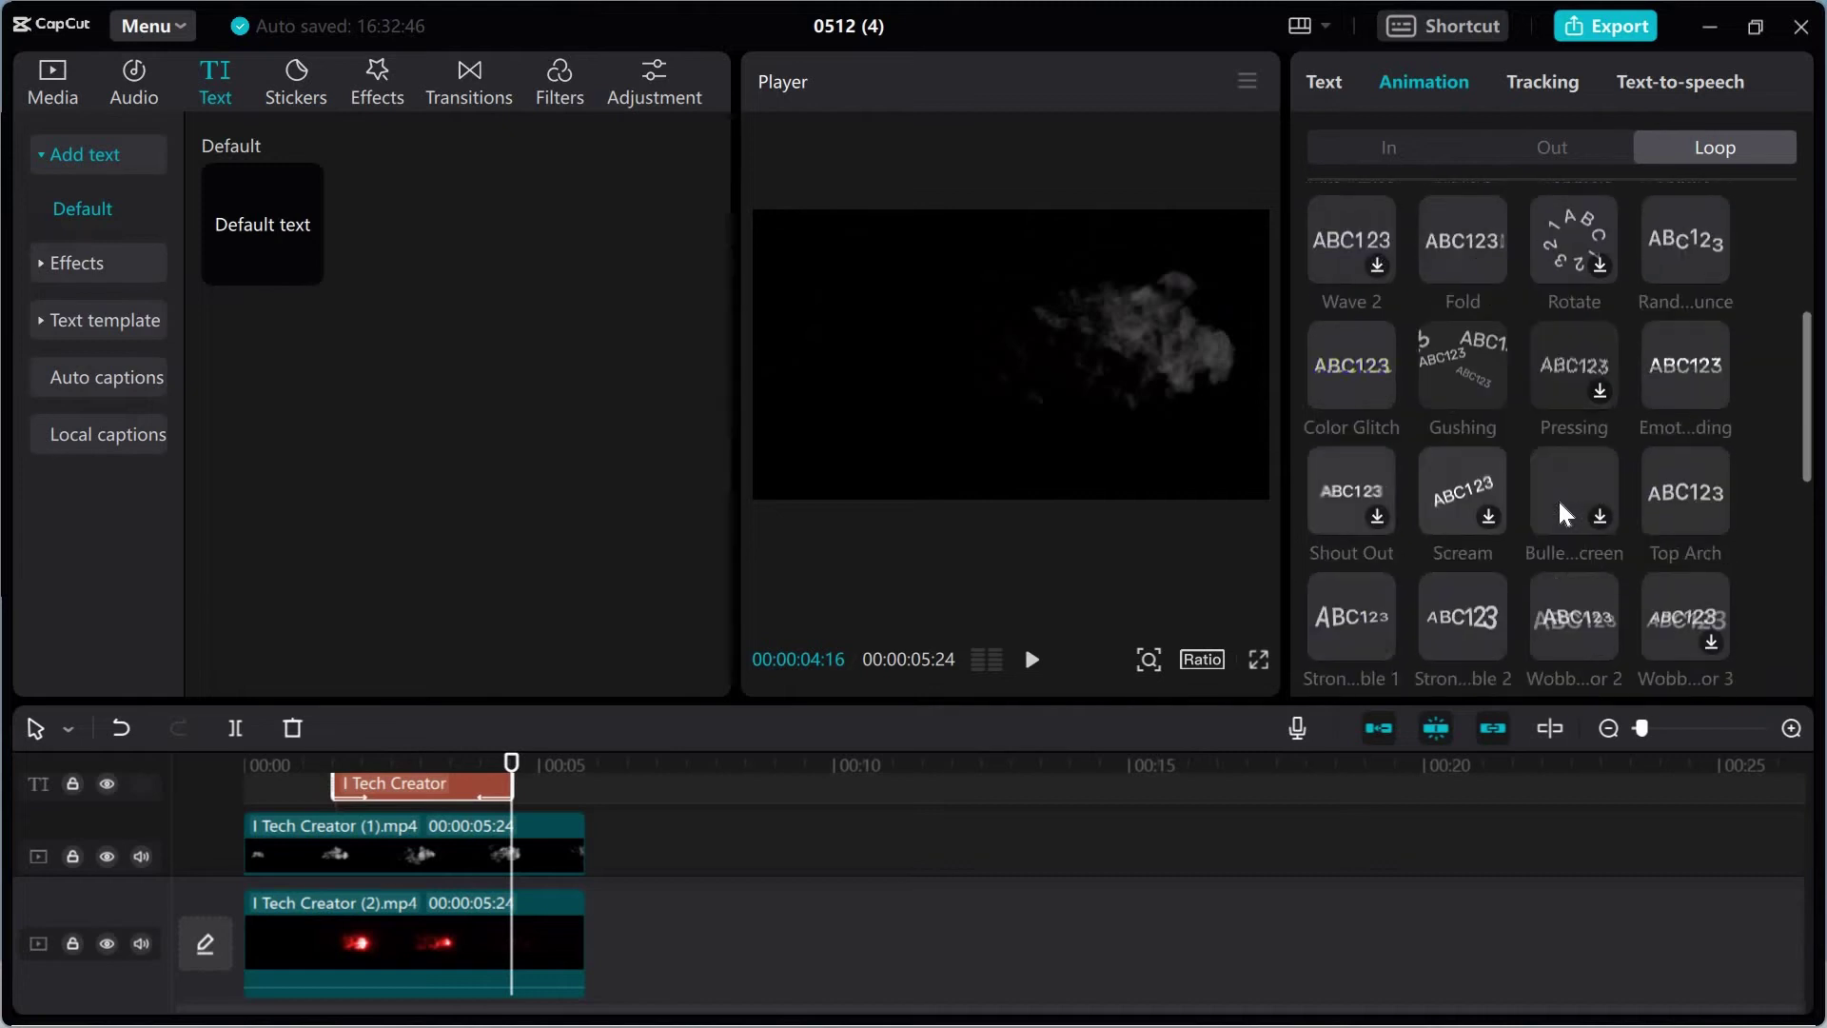
{"action": "scroll", "coordinate": [1564, 513], "scroll_direction": "down", "scroll_amount": 1}
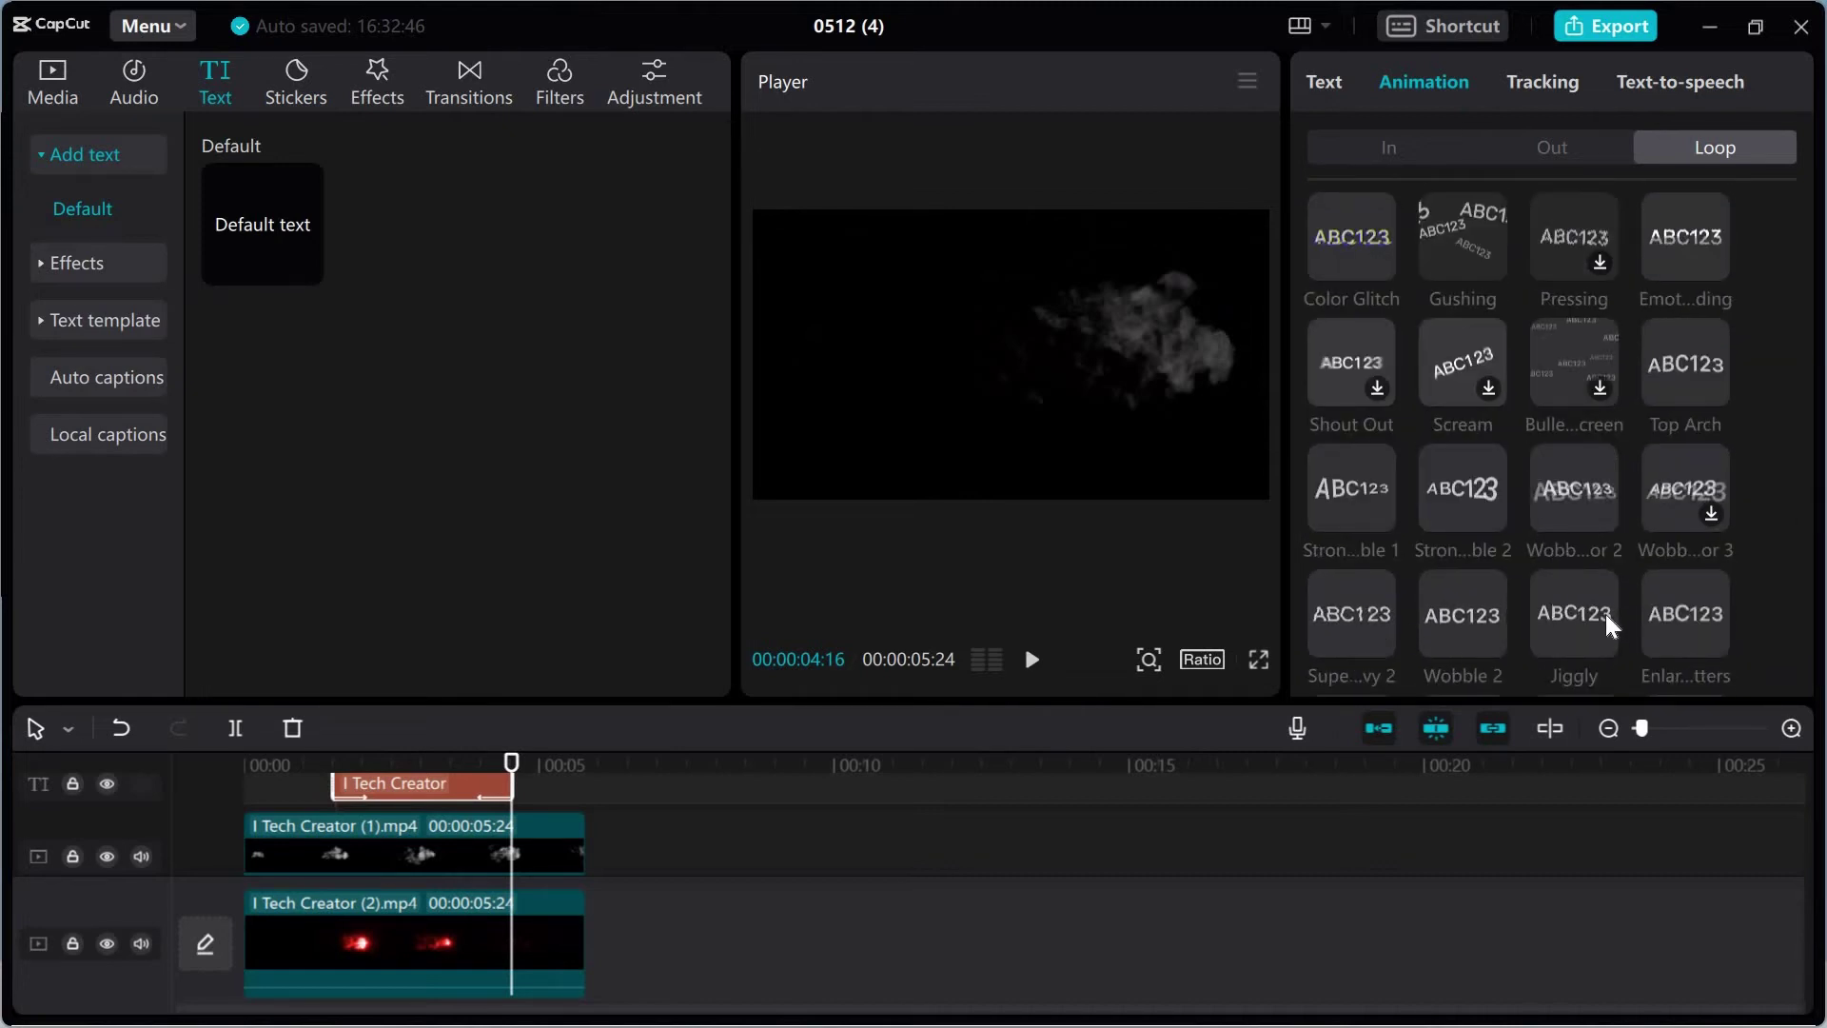
{"action": "scroll", "coordinate": [1608, 624], "scroll_direction": "down", "scroll_amount": 1}
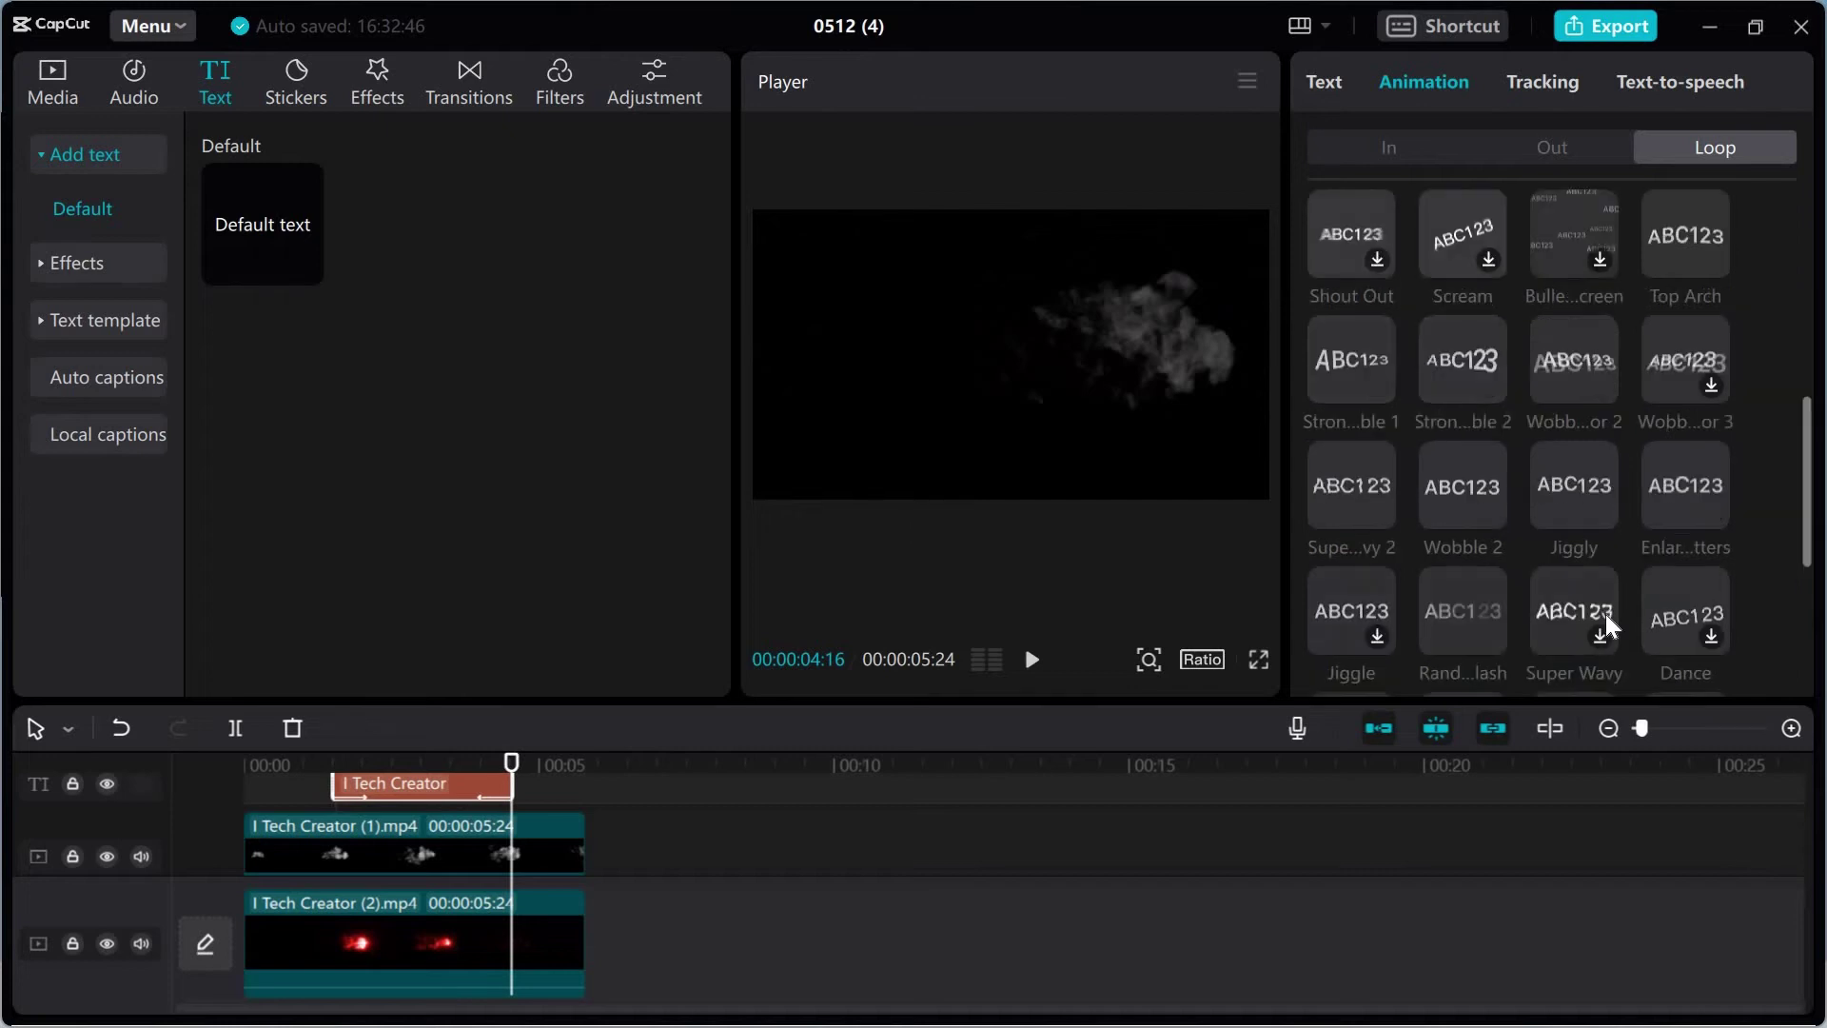
{"action": "left_click", "coordinate": [1464, 614]}
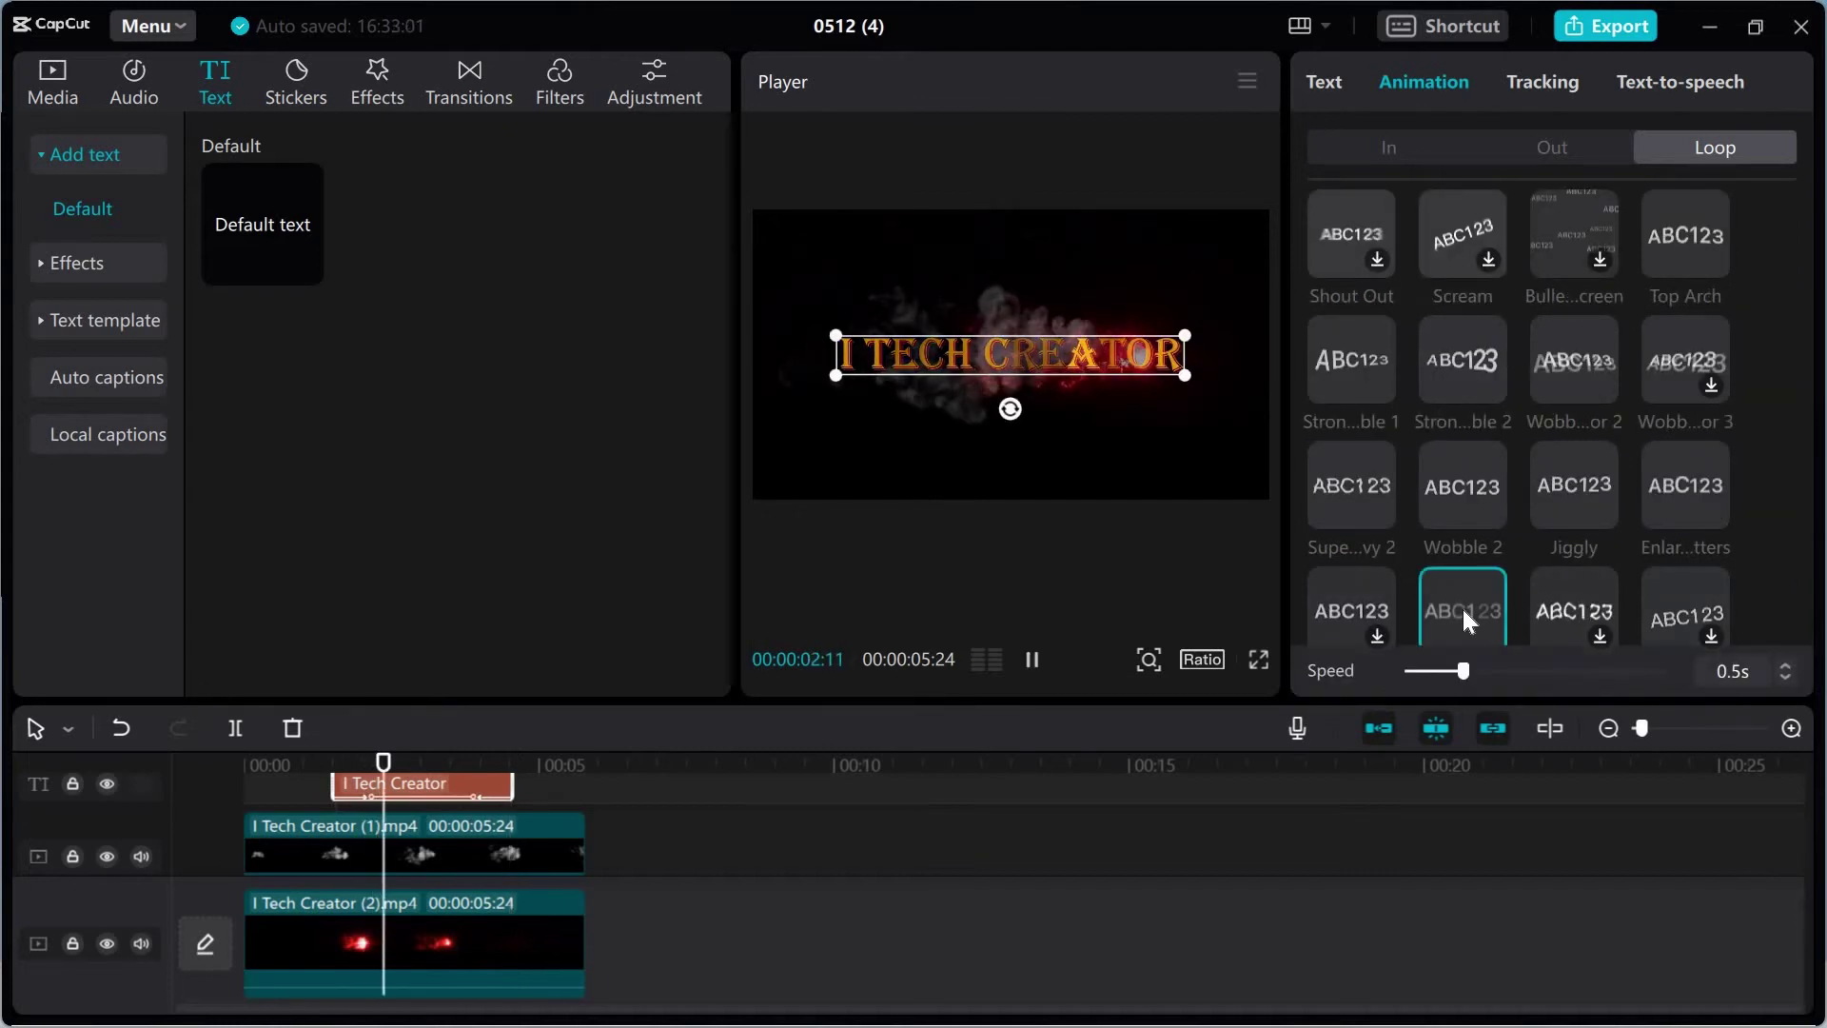
Import audio extracted from a video, place it on the timeline at 00:00:00:13, and set its volume to 9.6 dB
{"action": "left_click_drag", "start_coordinate": [483, 760], "coordinate": [226, 773]}
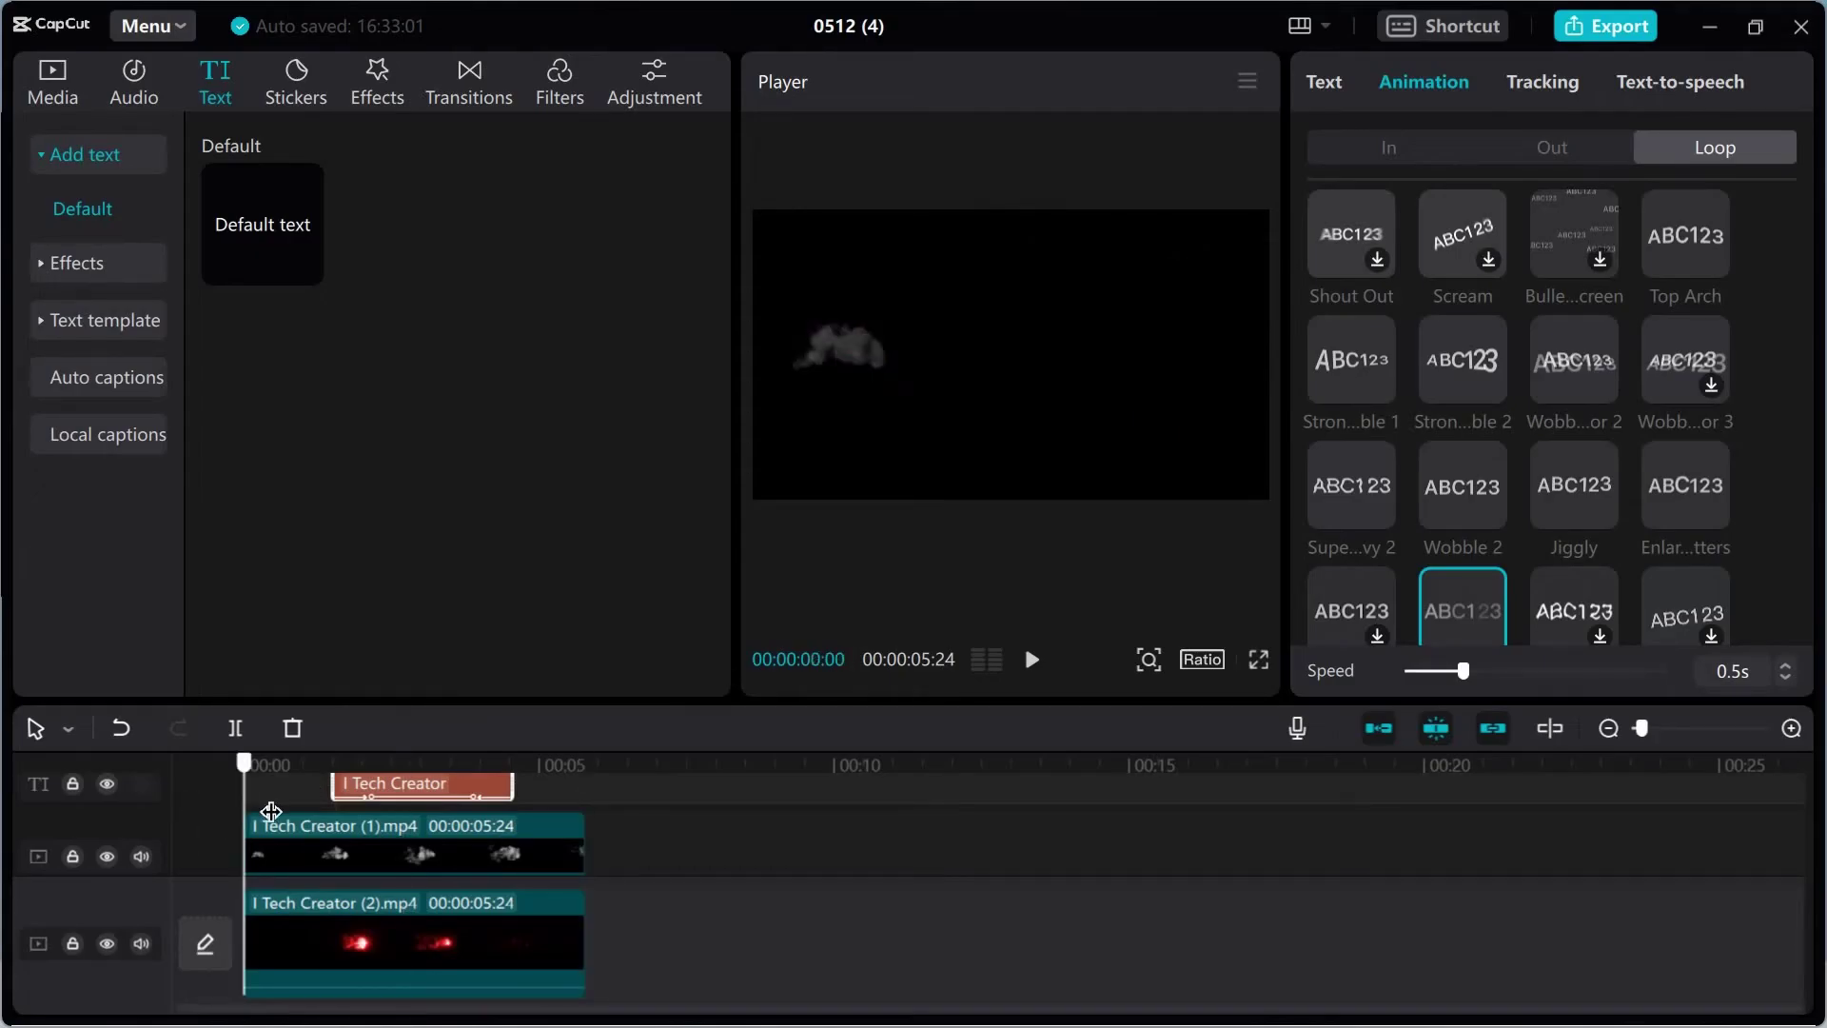
{"action": "left_click", "coordinate": [134, 80]}
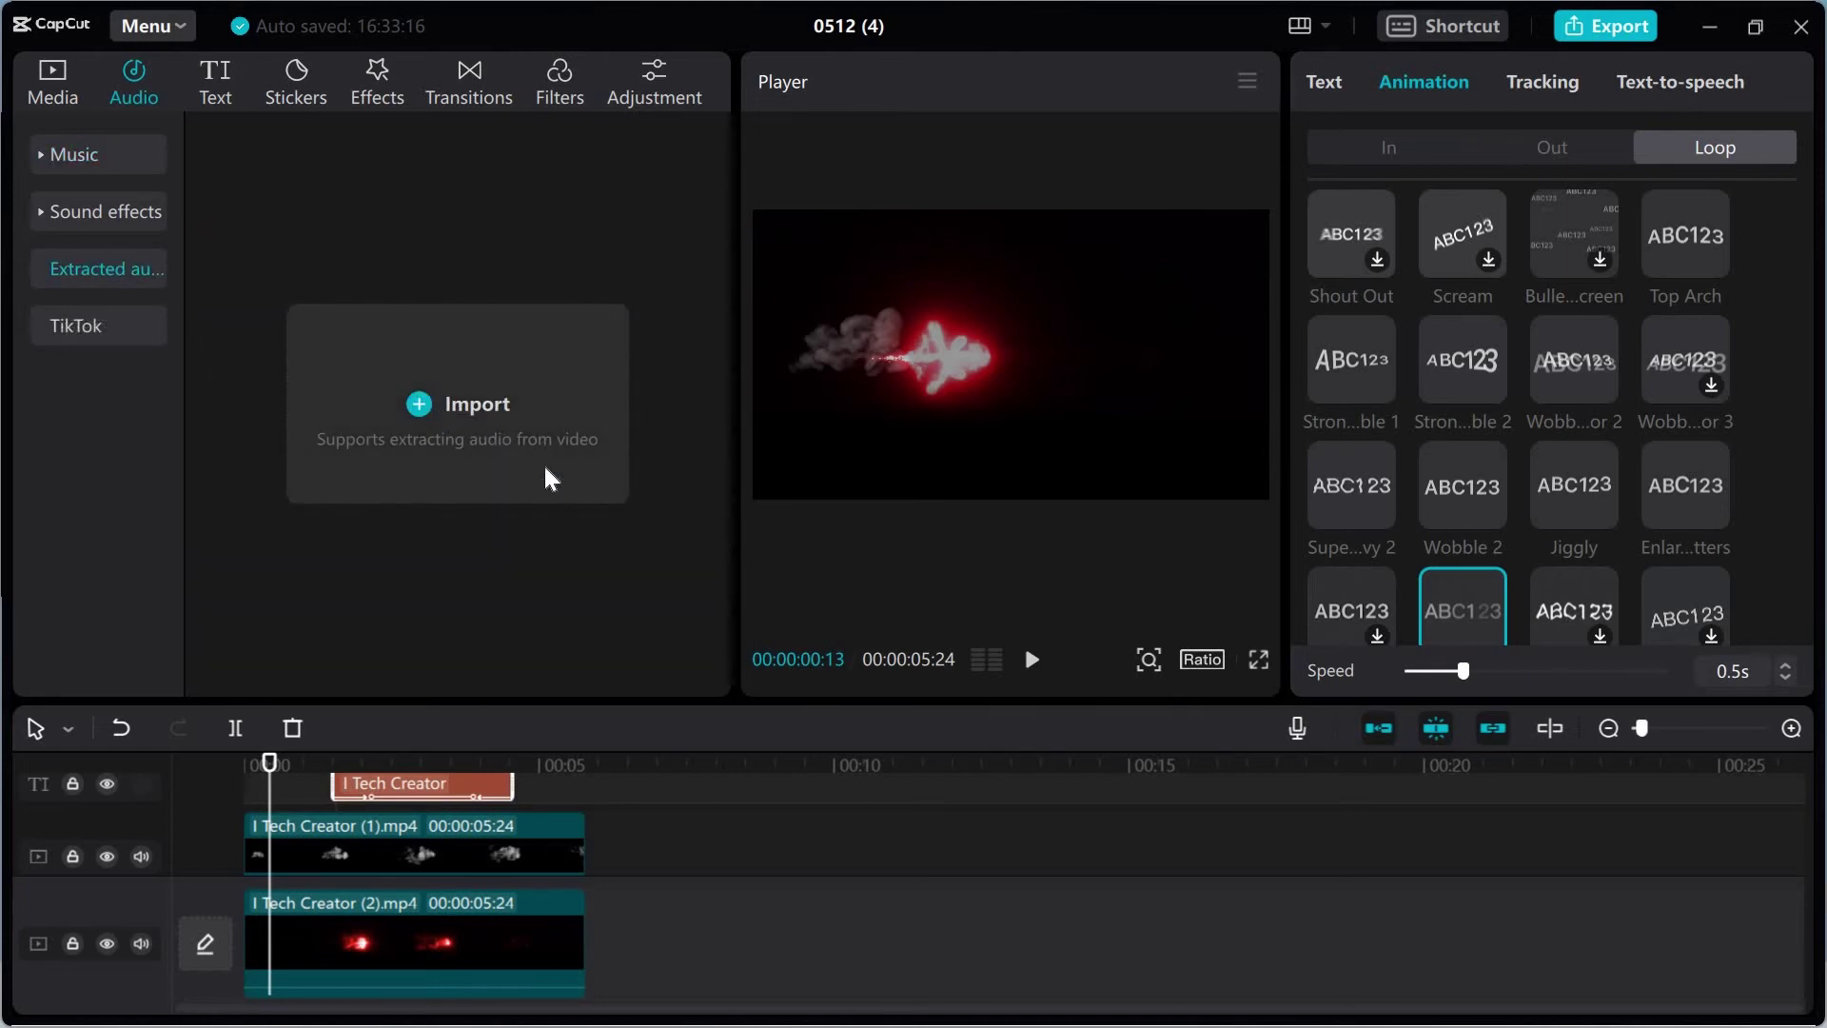
{"action": "left_click", "coordinate": [467, 332]}
{"action": "double_click", "coordinate": [365, 269]}
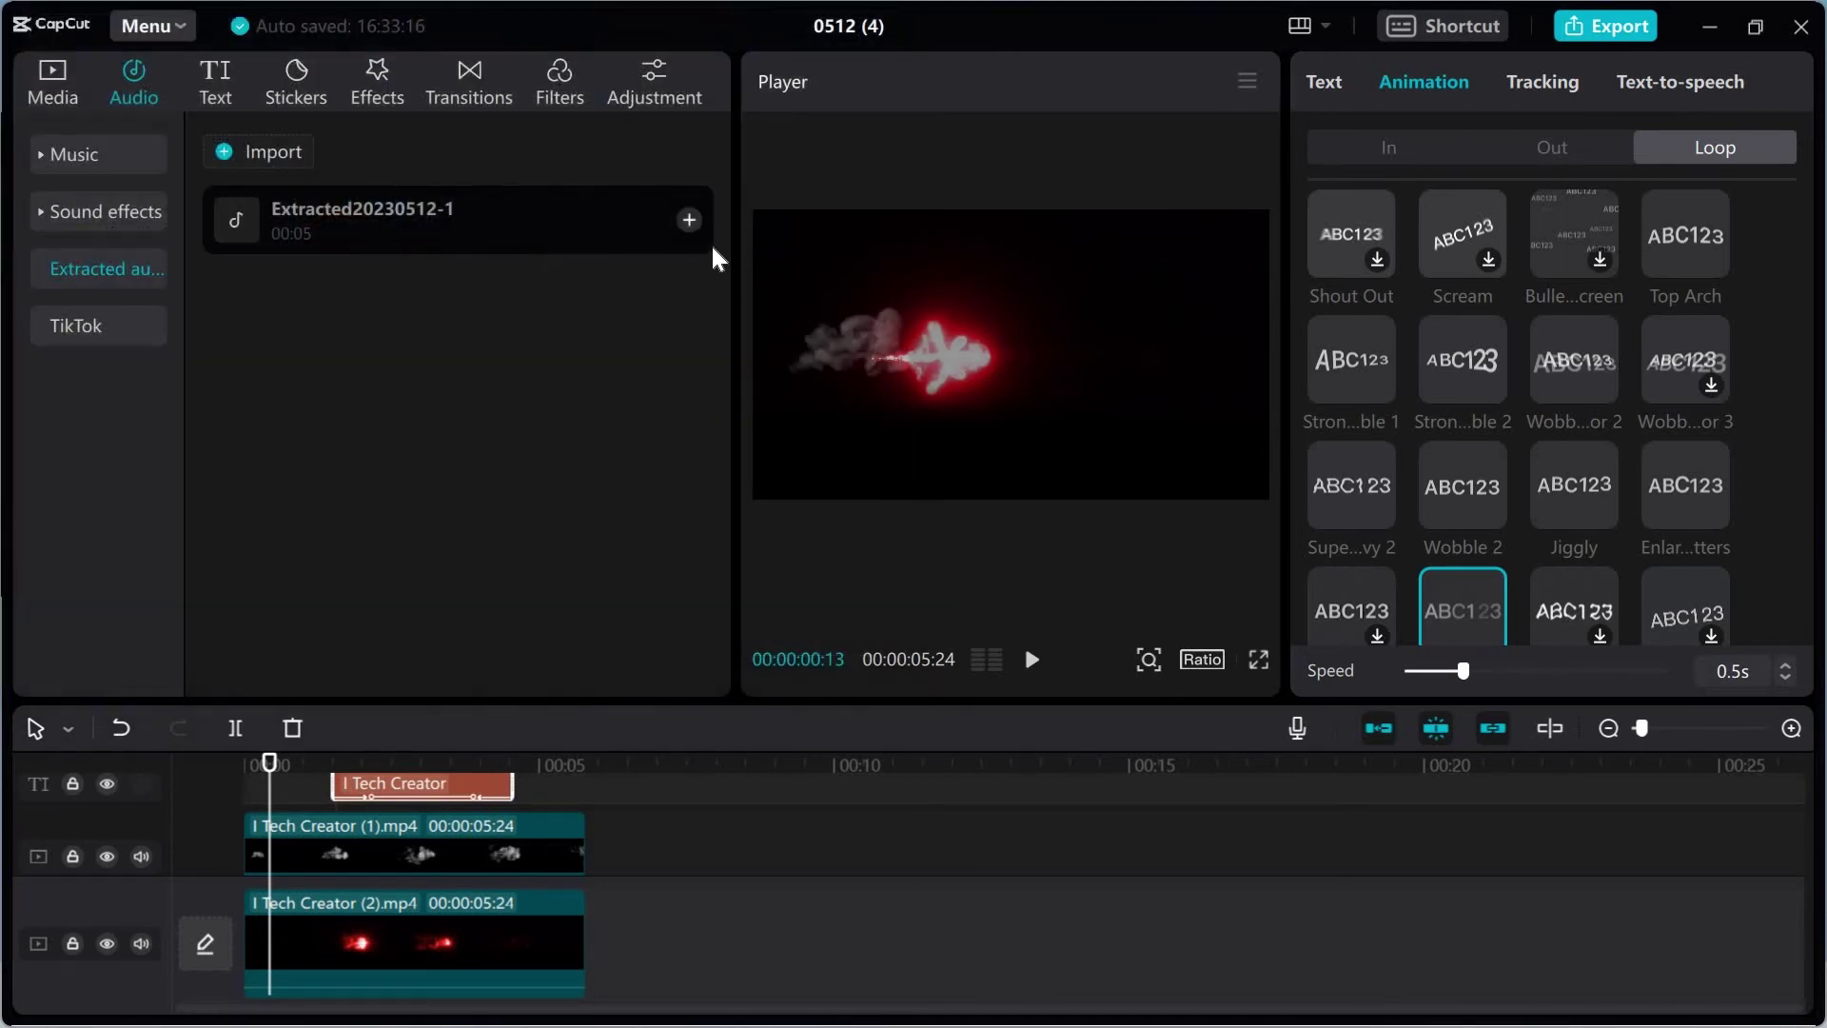
{"action": "left_click", "coordinate": [689, 220]}
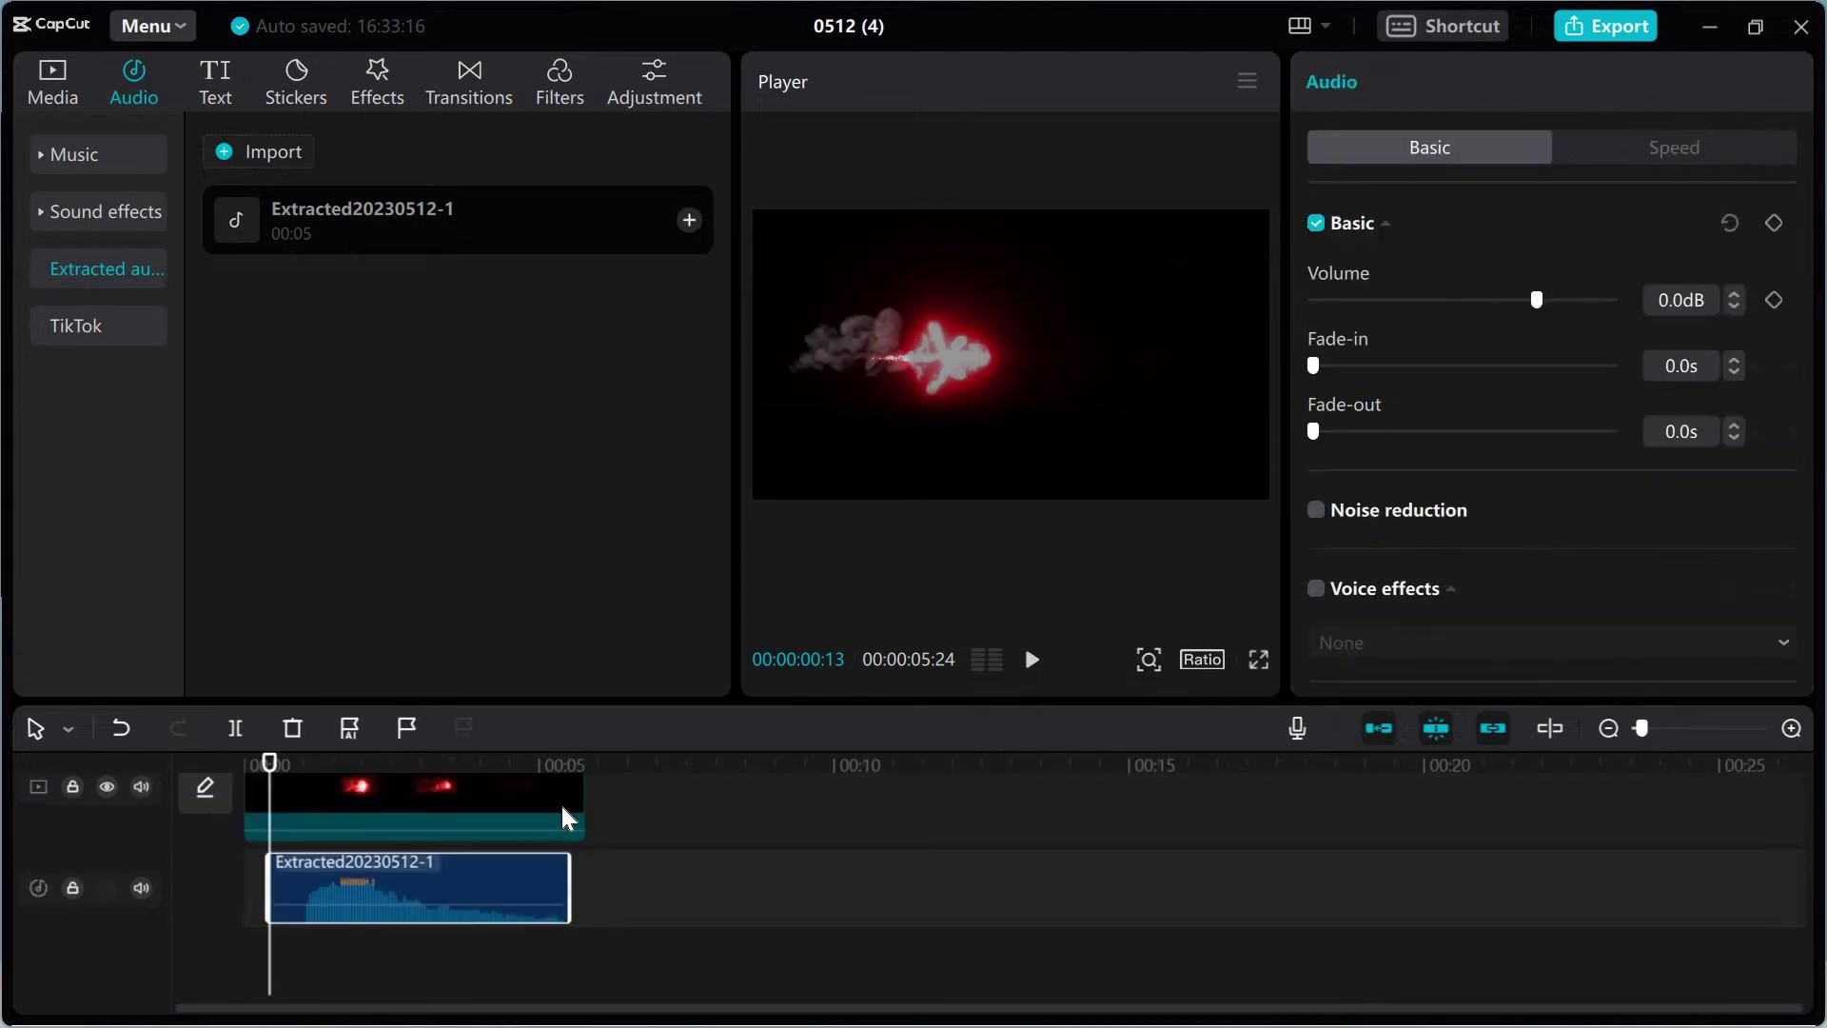
{"action": "mouse_move", "coordinate": [396, 904]}
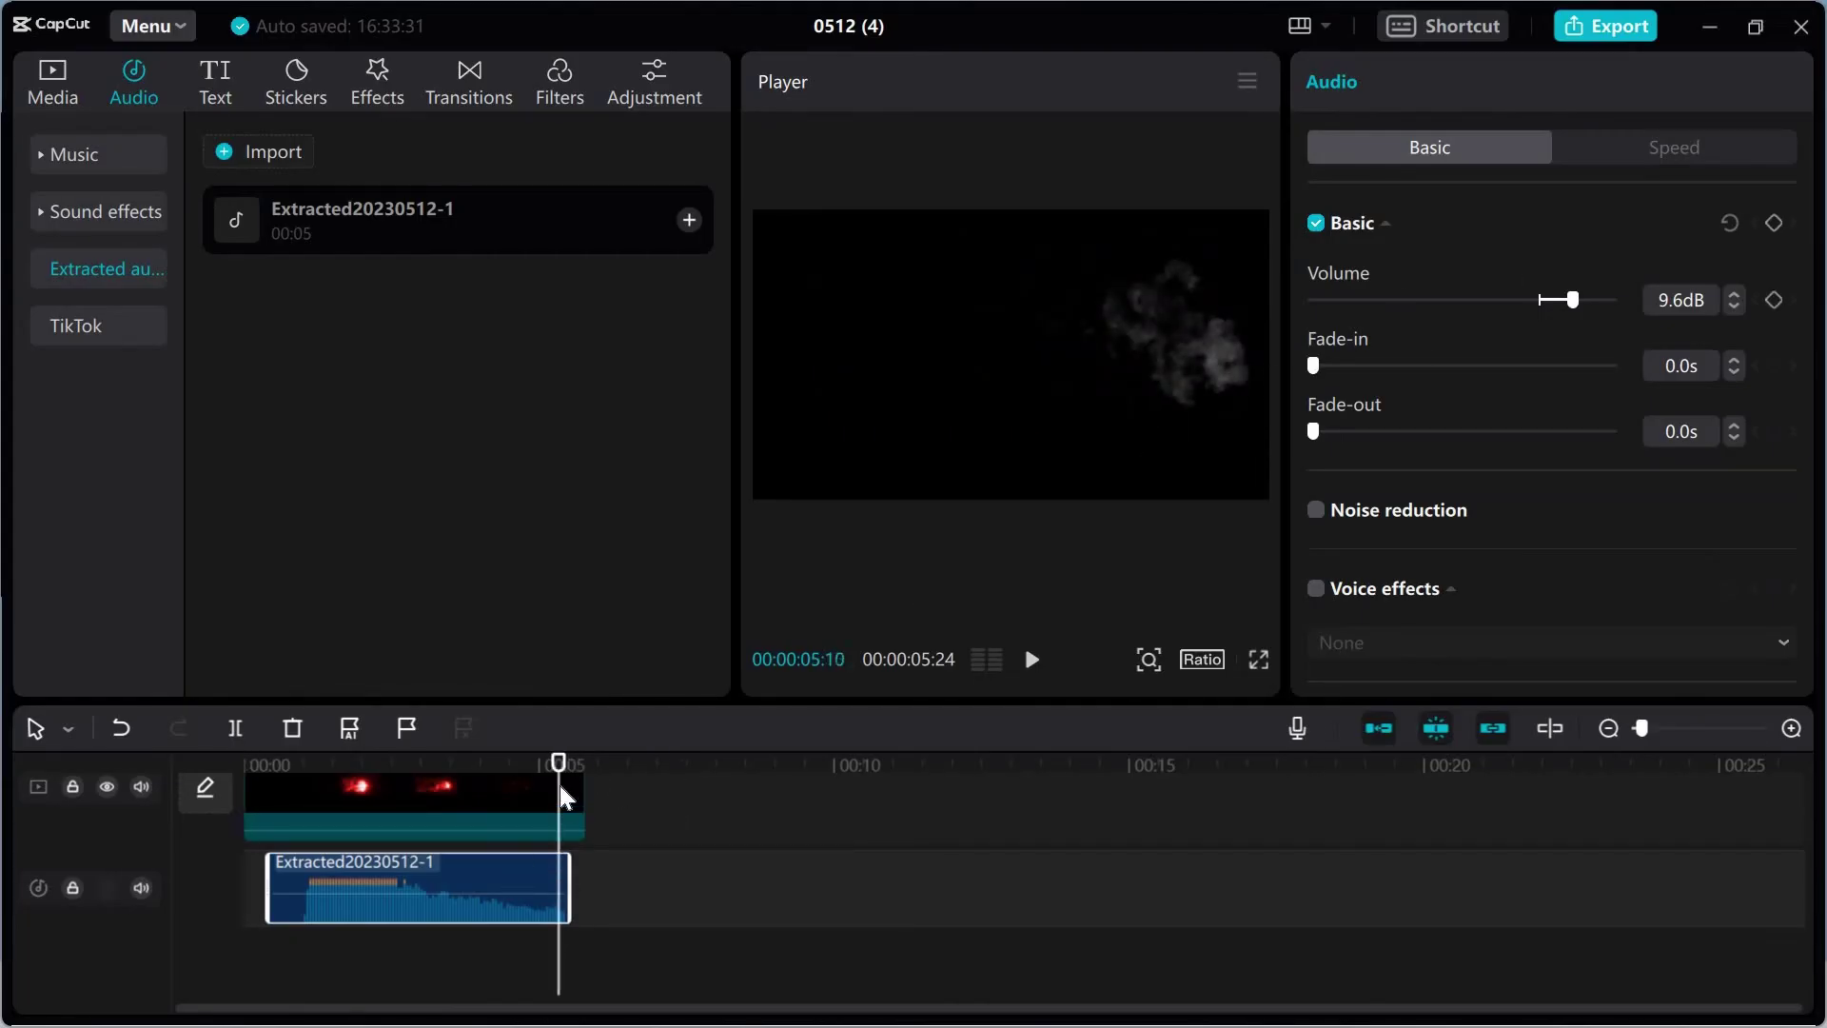
{"action": "left_click", "coordinate": [451, 769]}
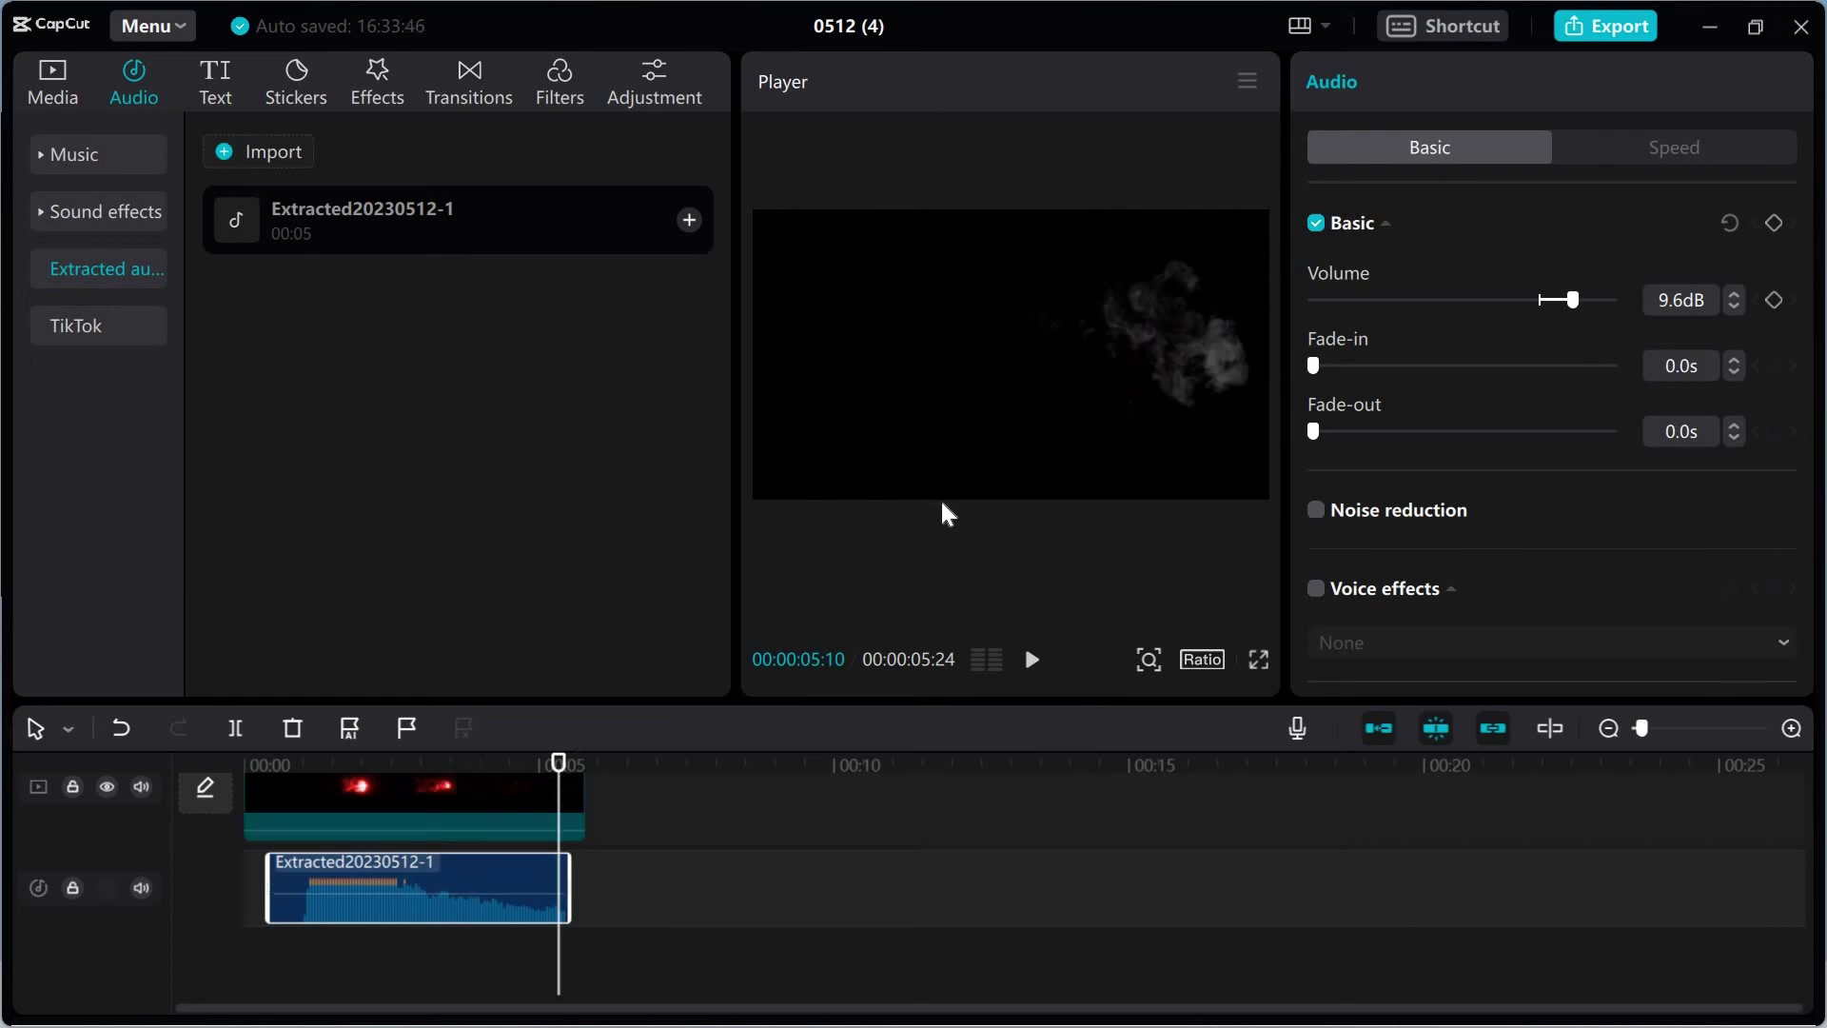
Export the intro at 1080P and 30fps, and open the folder containing the exported file
{"action": "left_click", "coordinate": [1627, 28]}
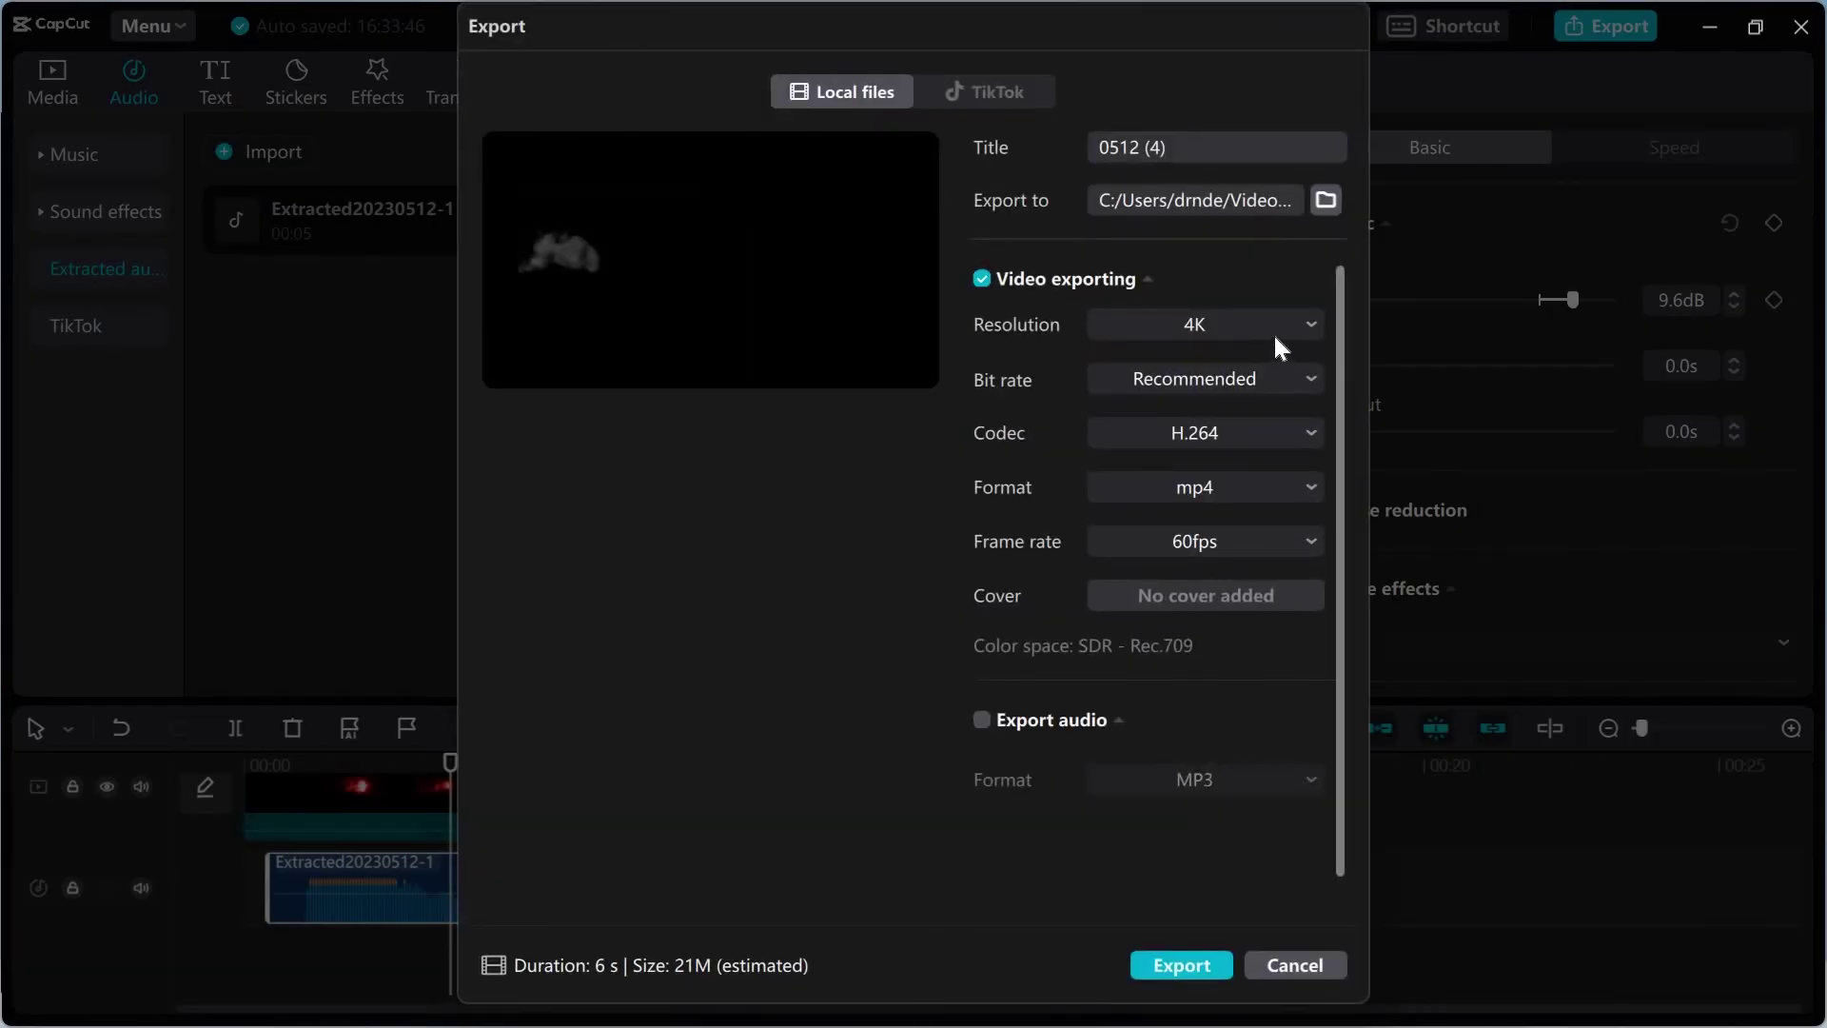
{"action": "left_click", "coordinate": [1274, 333]}
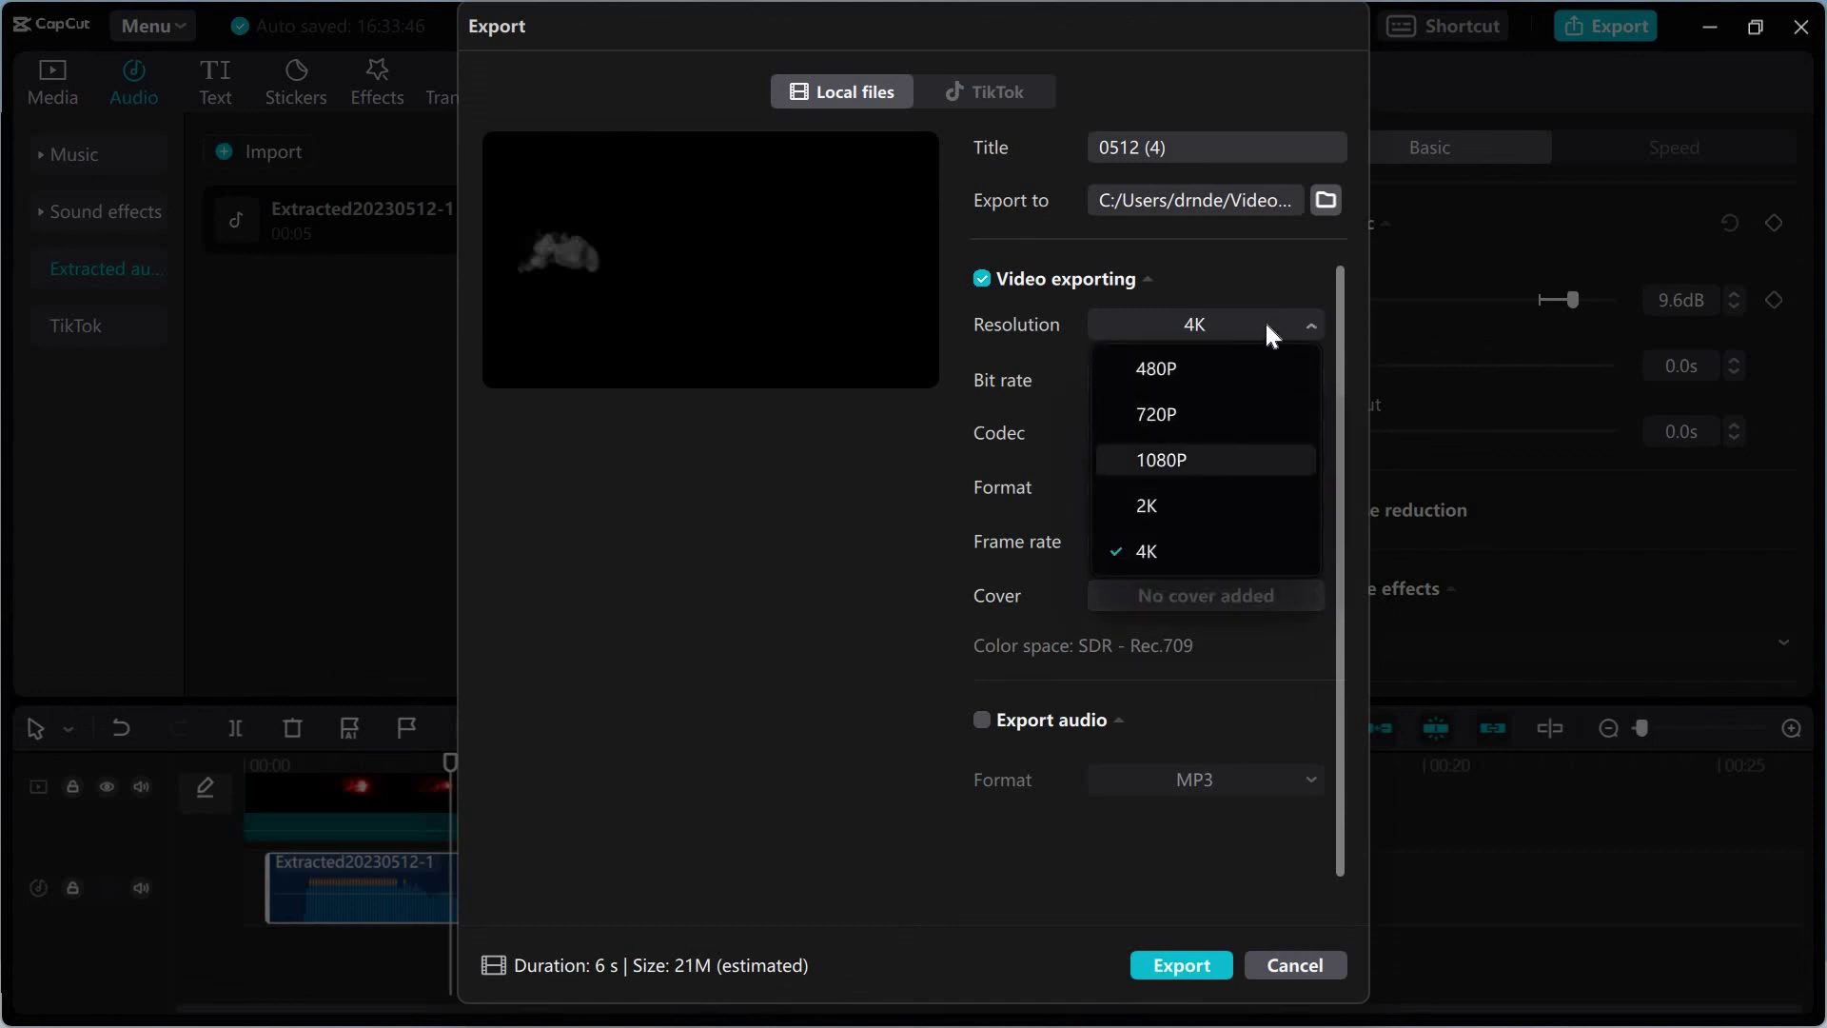
{"action": "left_click", "coordinate": [1207, 457]}
{"action": "left_click", "coordinate": [1201, 541]}
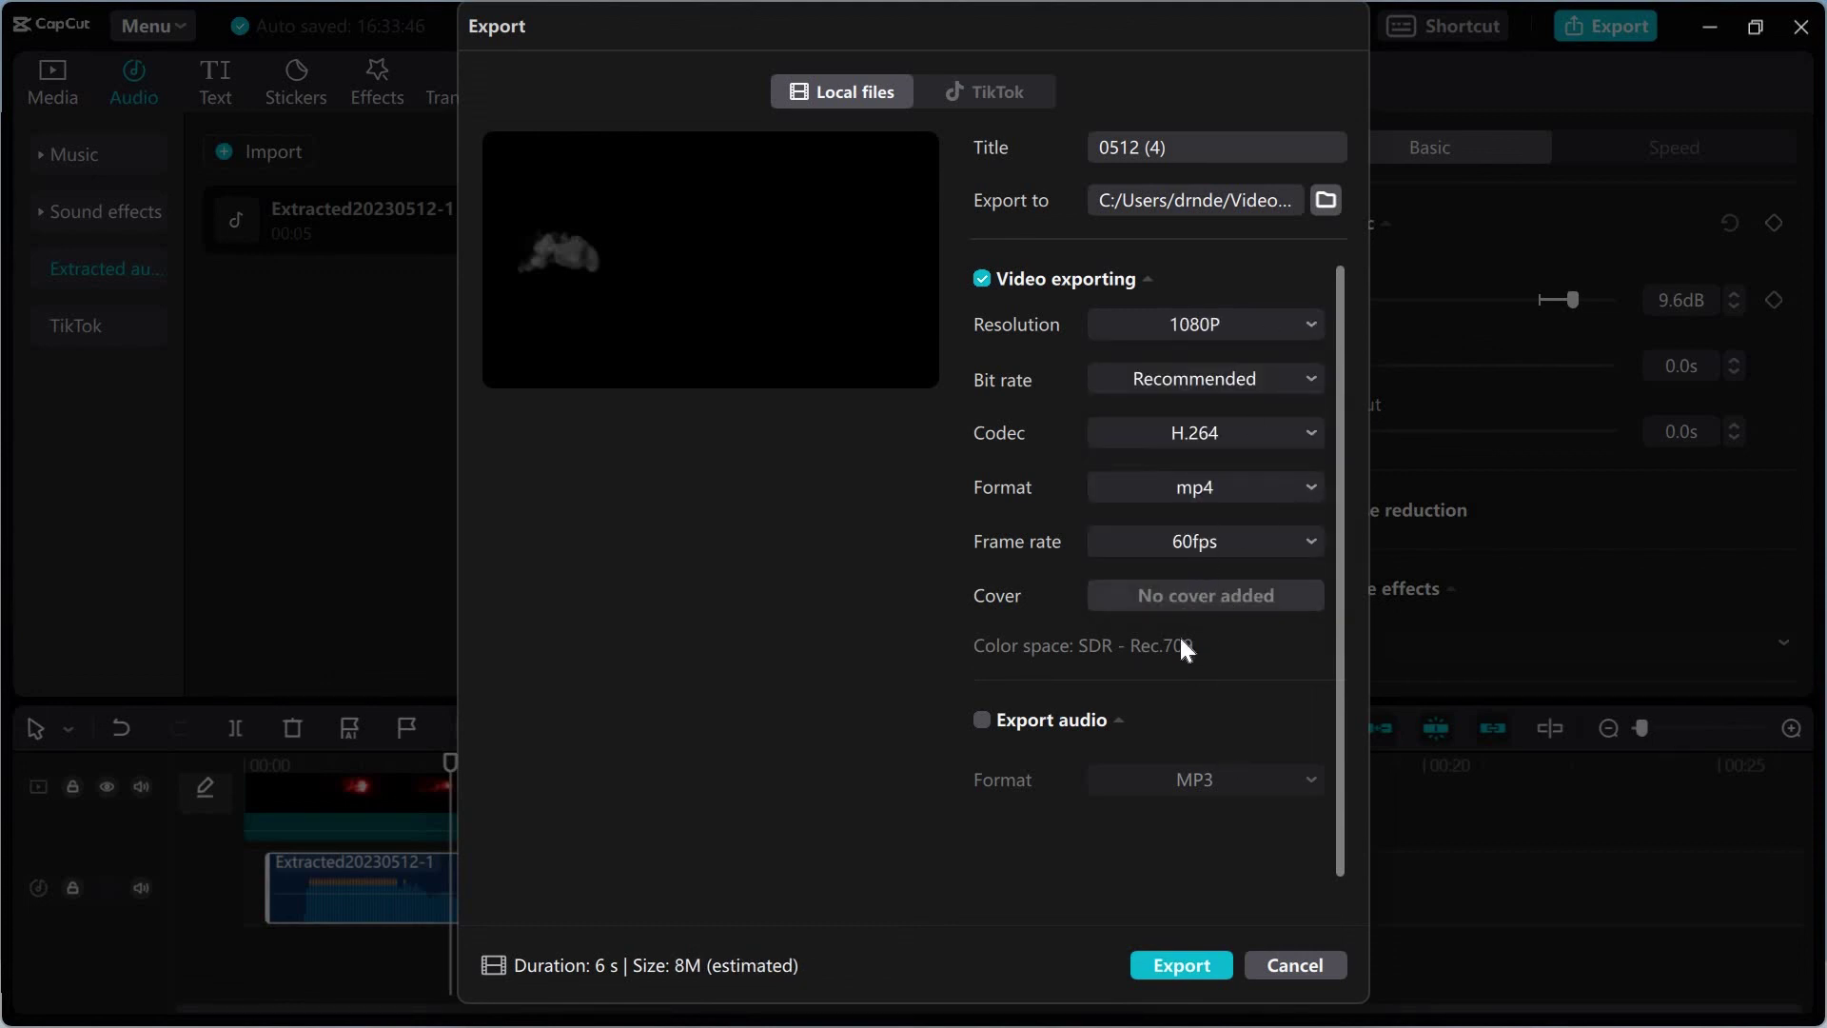
{"action": "left_click", "coordinate": [1195, 978]}
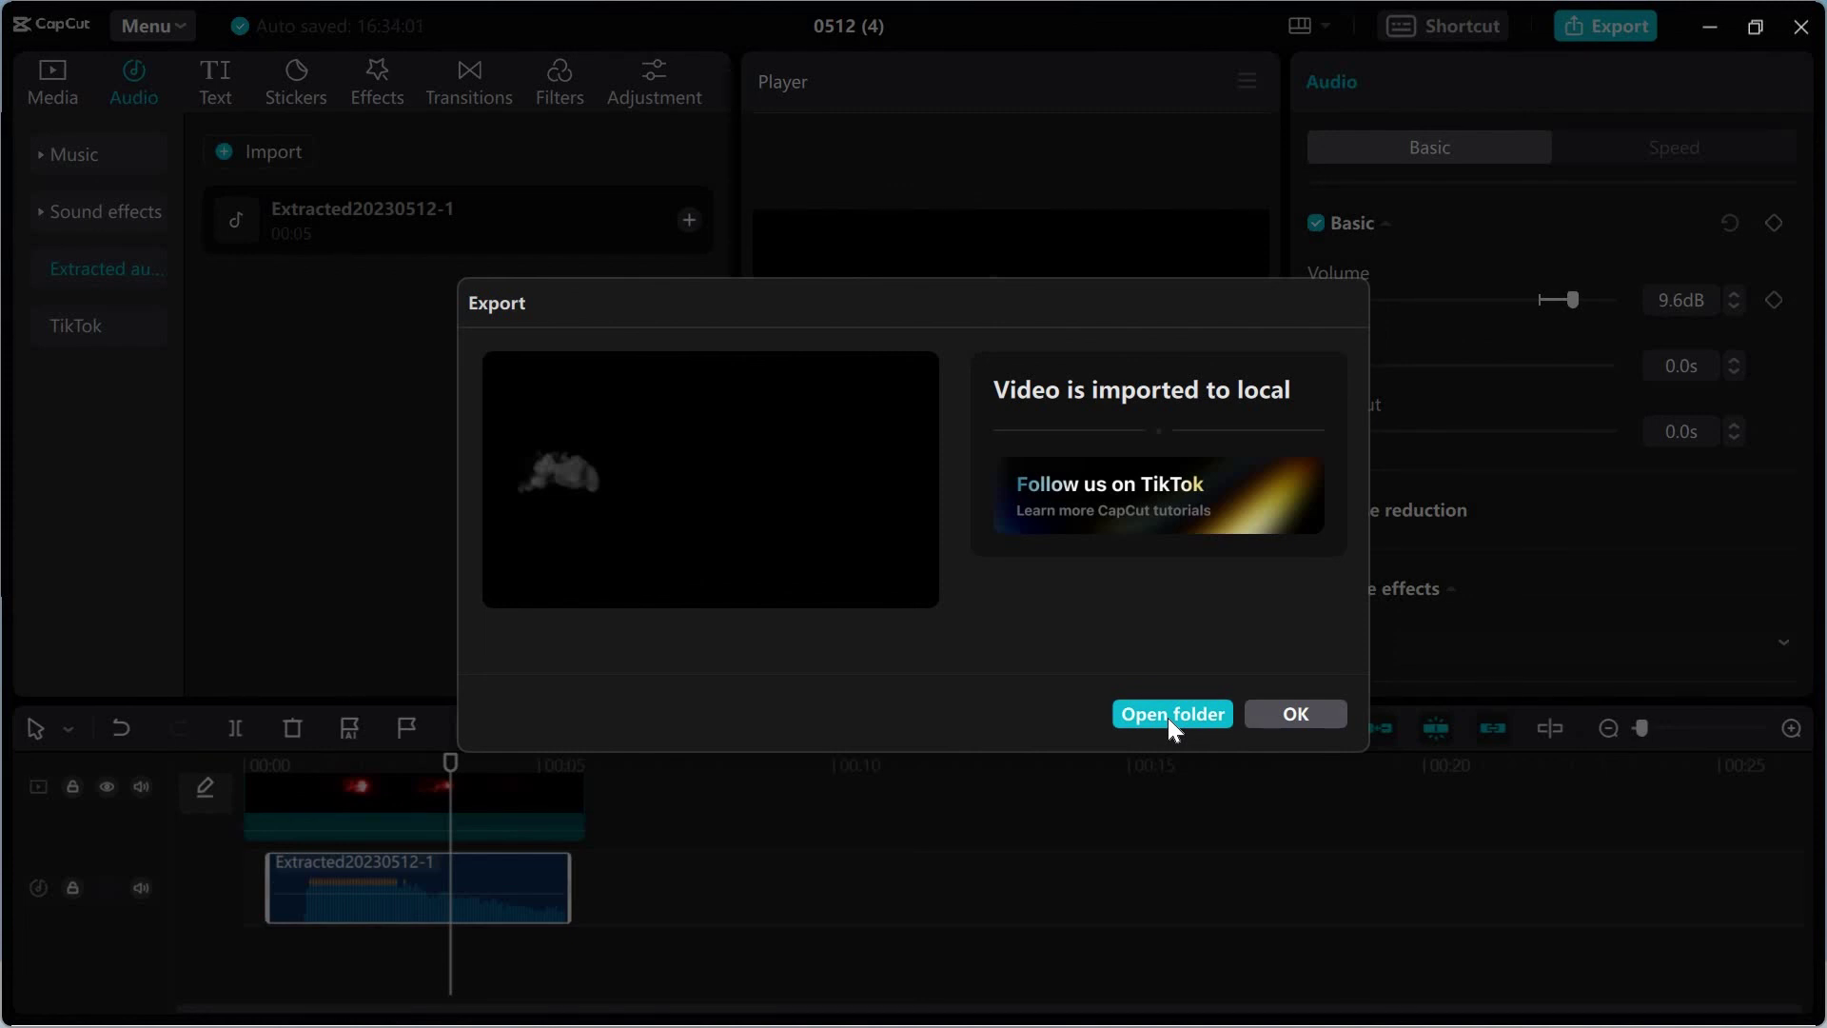
{"action": "left_click", "coordinate": [1168, 714]}
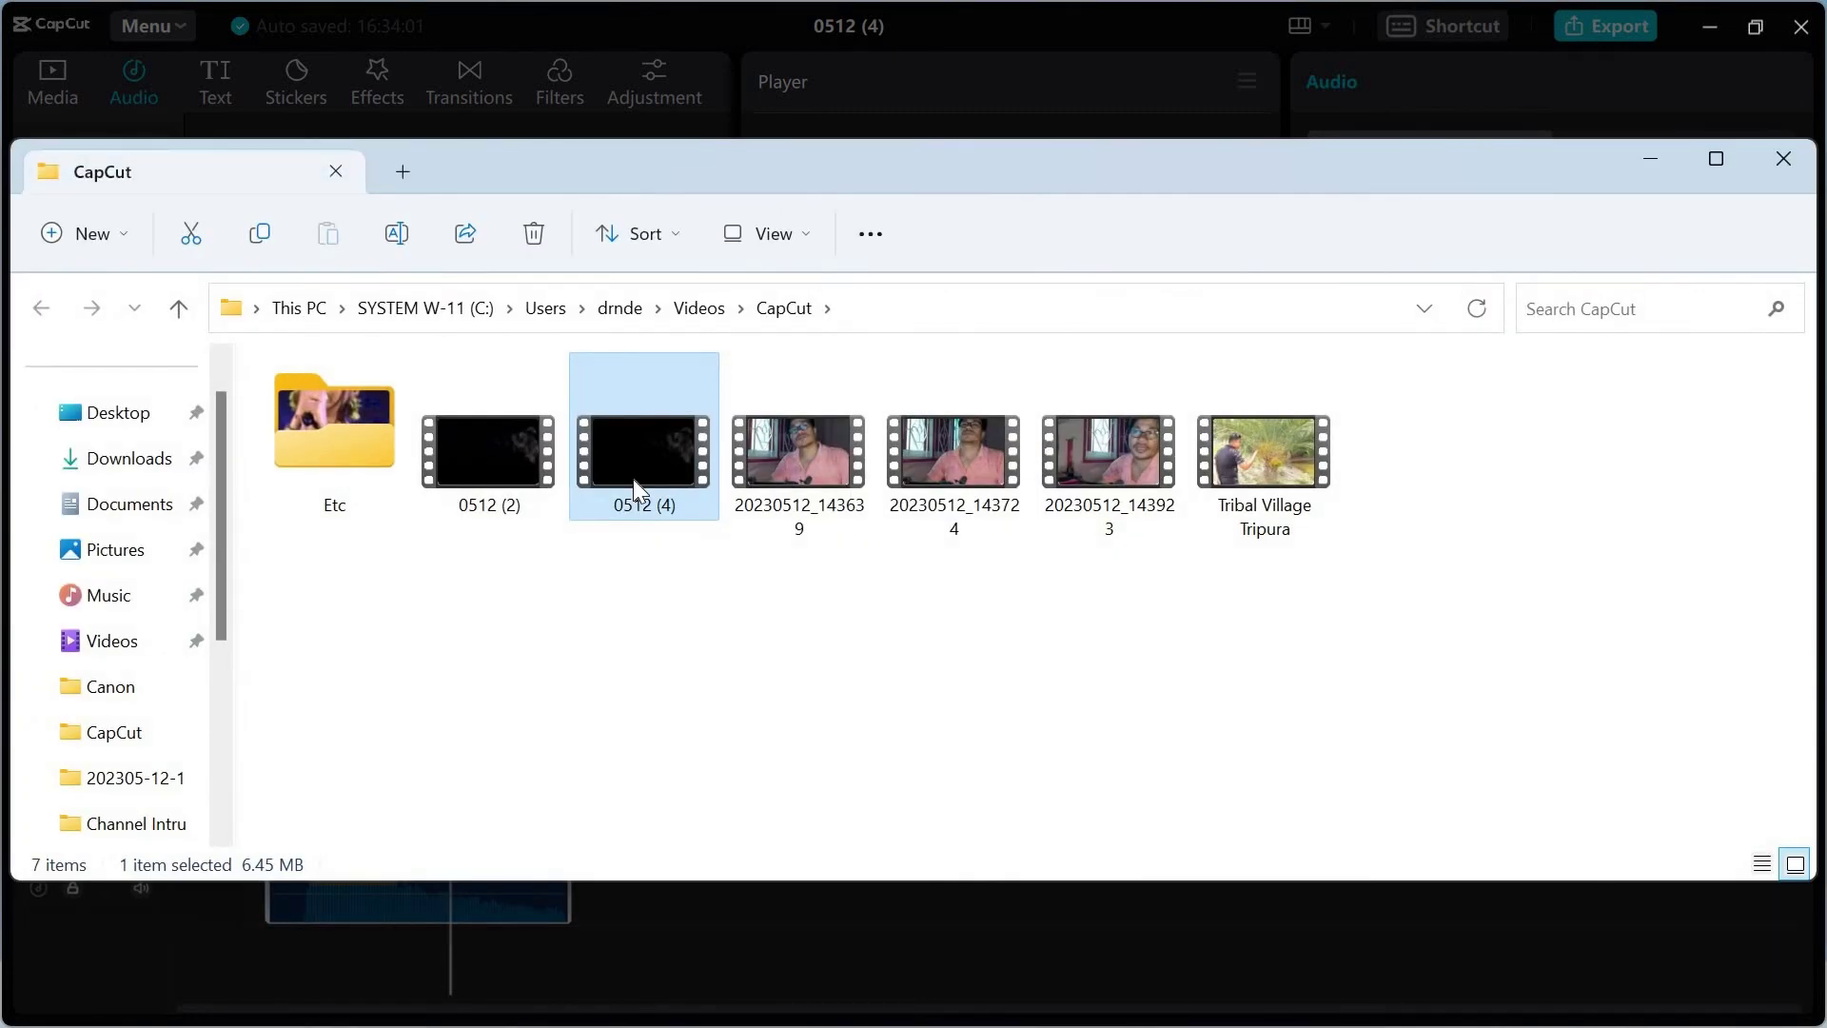